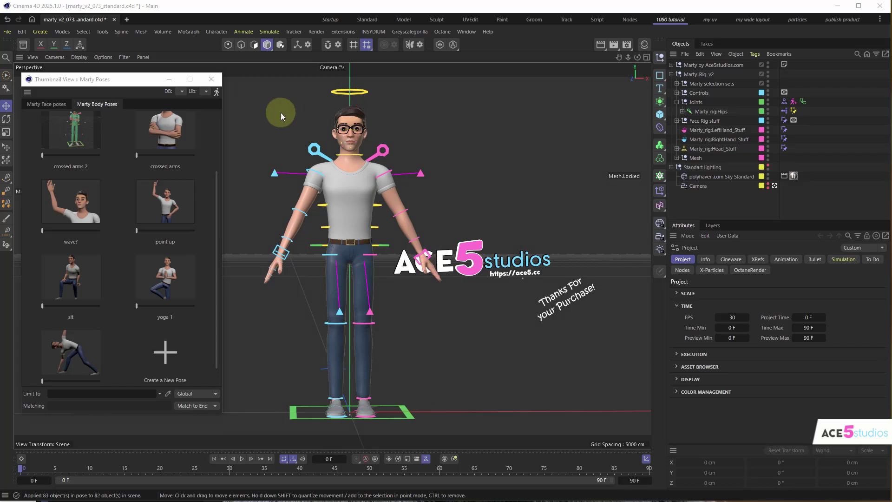
Step: Try Marty's body poses (crossed arms, point up, wave, yoga, sit), blending point up and crossed arms
click(159, 128)
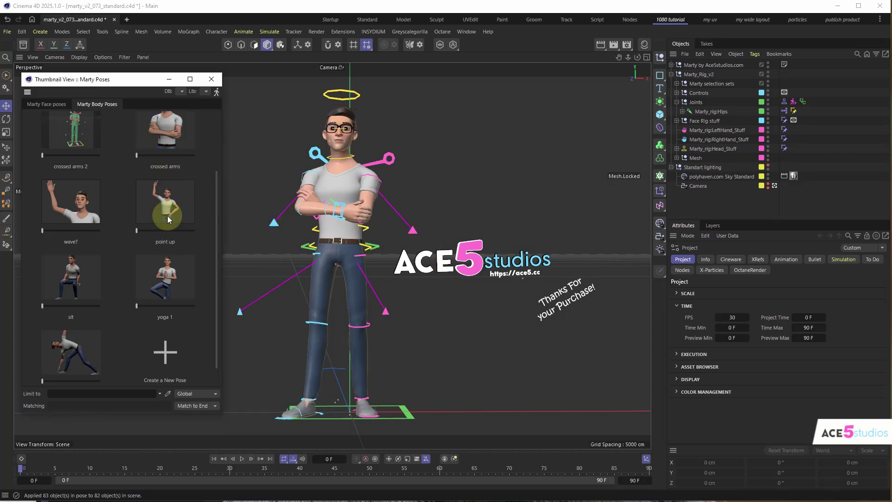
click(167, 216)
click(65, 201)
drag(137, 230, 195, 230)
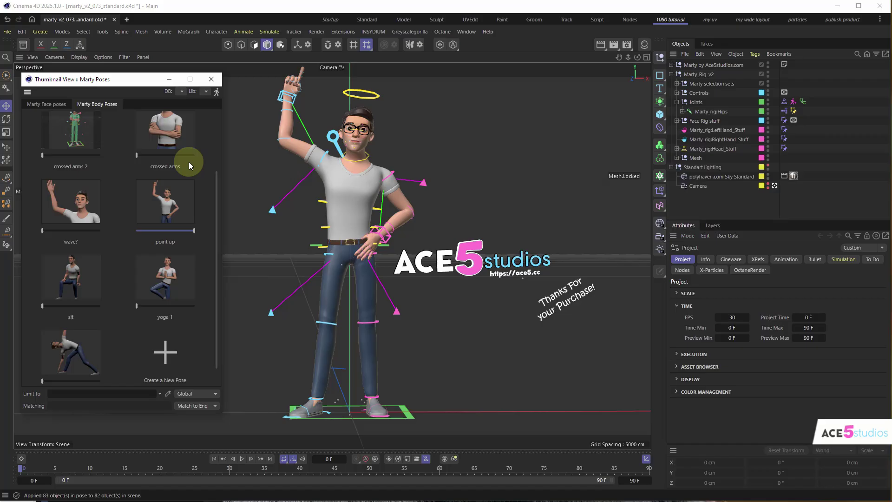
drag(189, 155, 86, 151)
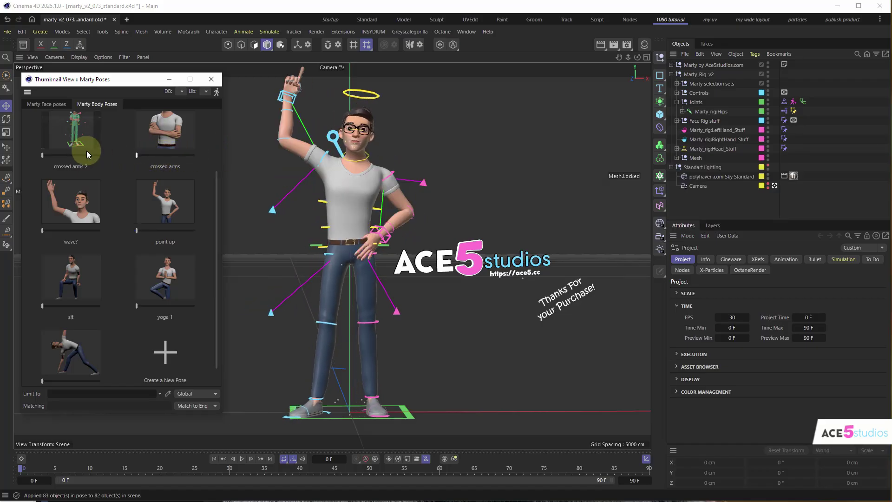
click(139, 273)
click(71, 277)
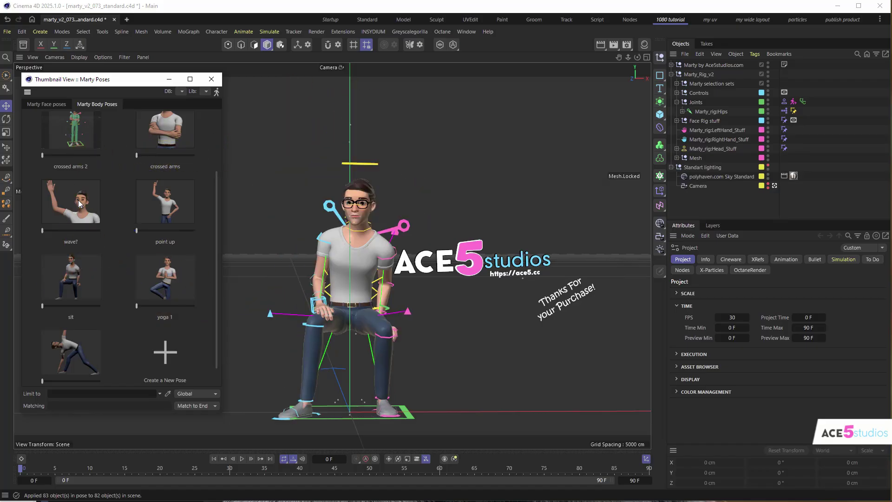
click(78, 200)
click(188, 187)
Step: Try the smile, neutral and goofy face poses, then blend fully into the sad expression
click(61, 103)
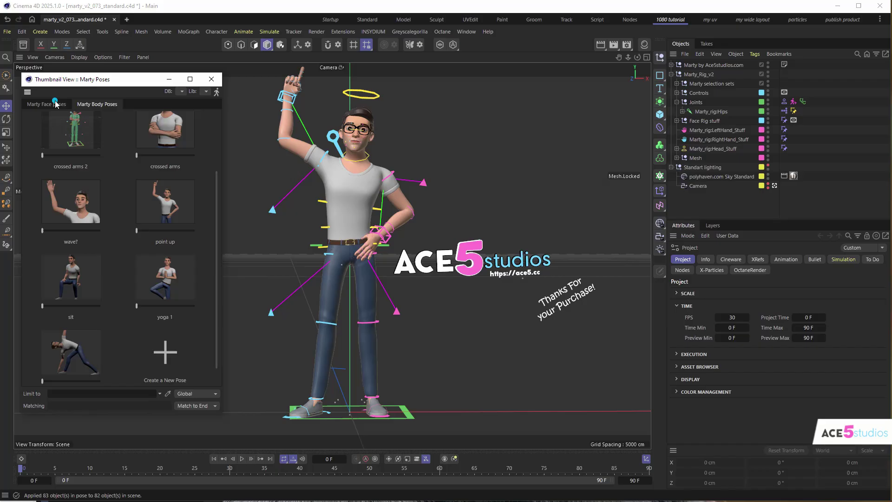
click(160, 163)
click(154, 135)
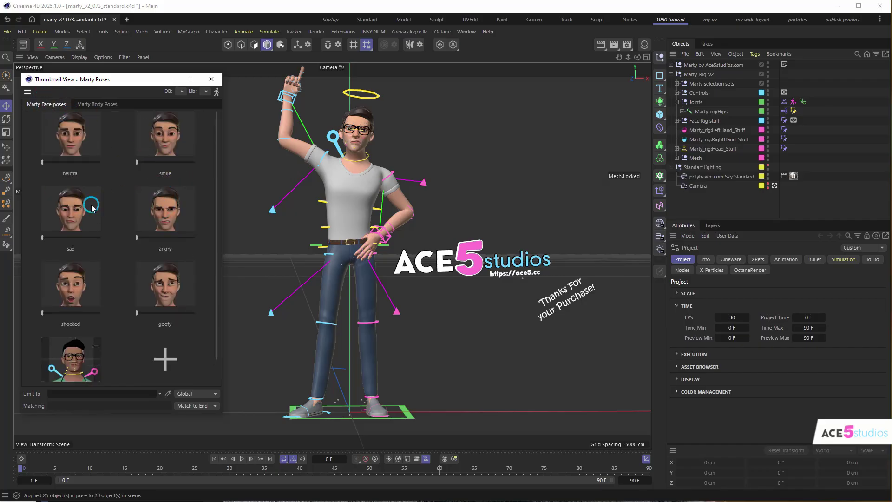
click(103, 133)
click(159, 275)
drag(157, 313, 207, 313)
drag(62, 312, 15, 313)
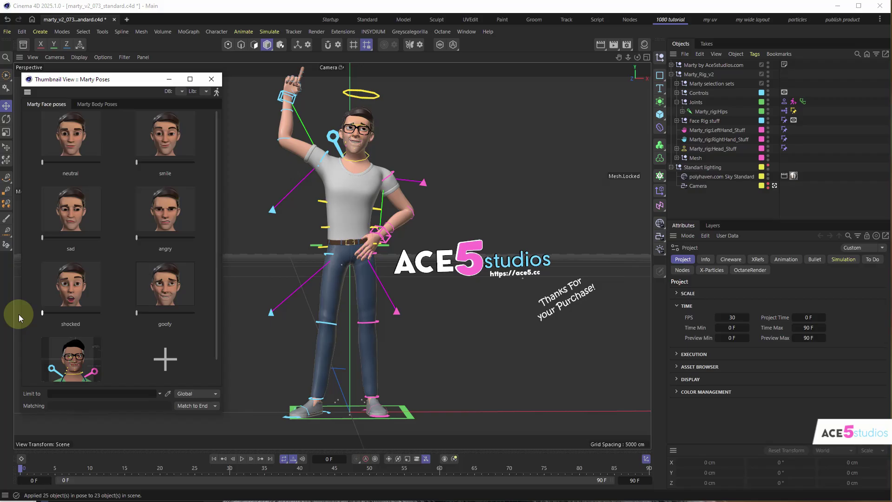
drag(52, 239, 16, 236)
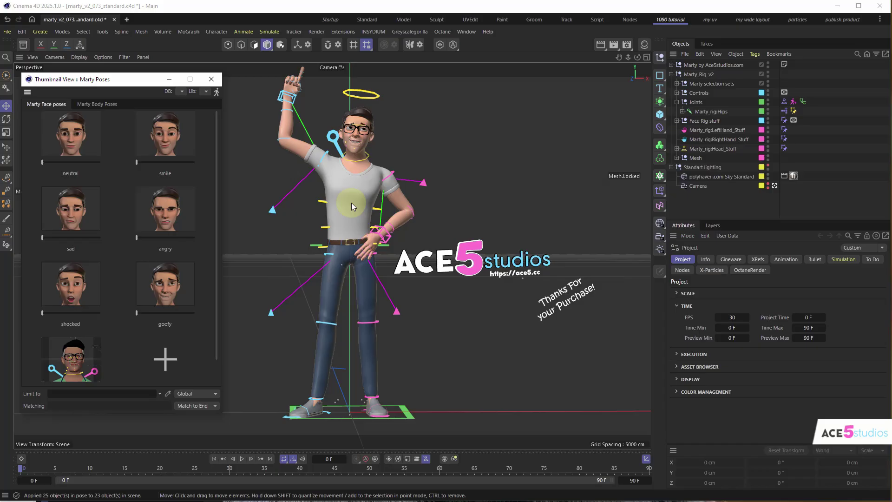
Step: Blend Marty's face into the angry expression
alt+right_drag(346, 131, 493, 100)
alt+middle_drag(393, 170, 396, 189)
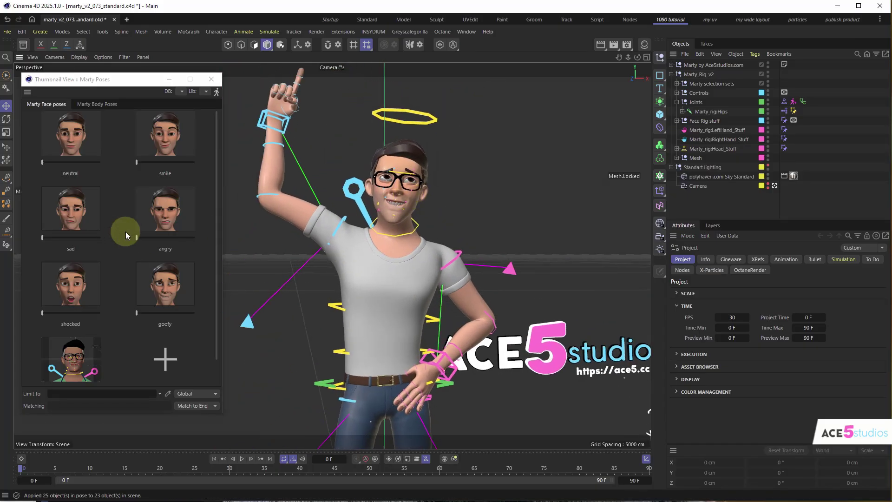
drag(136, 237, 259, 233)
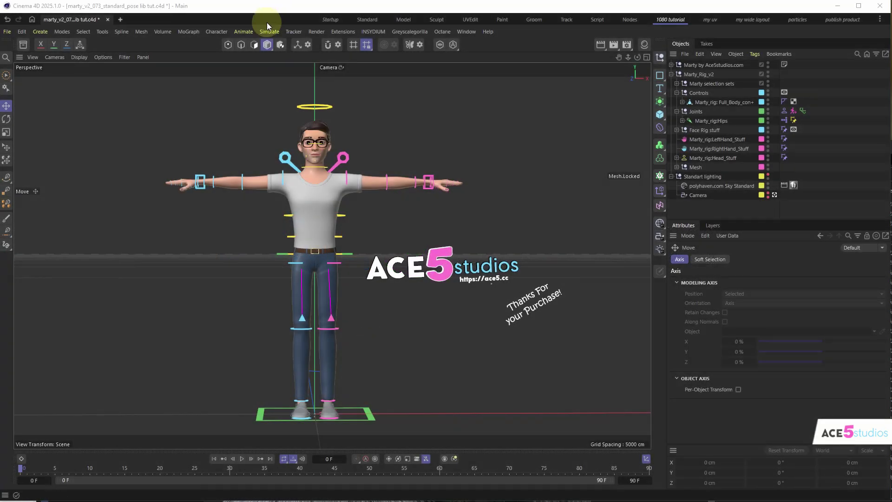
Step: Open the Pose Library Browser and collapse the Marty Pose DB and Ace5 entries
click(216, 32)
mouse_move(233, 50)
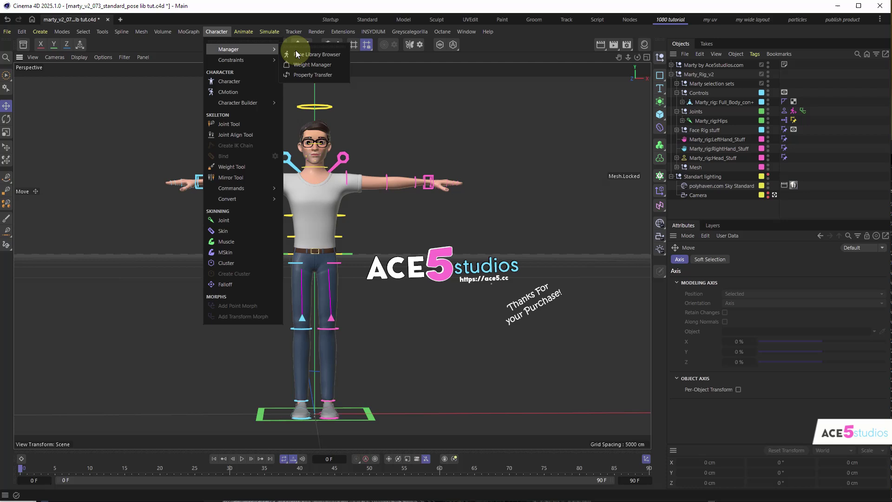
click(316, 54)
drag(359, 49, 104, 82)
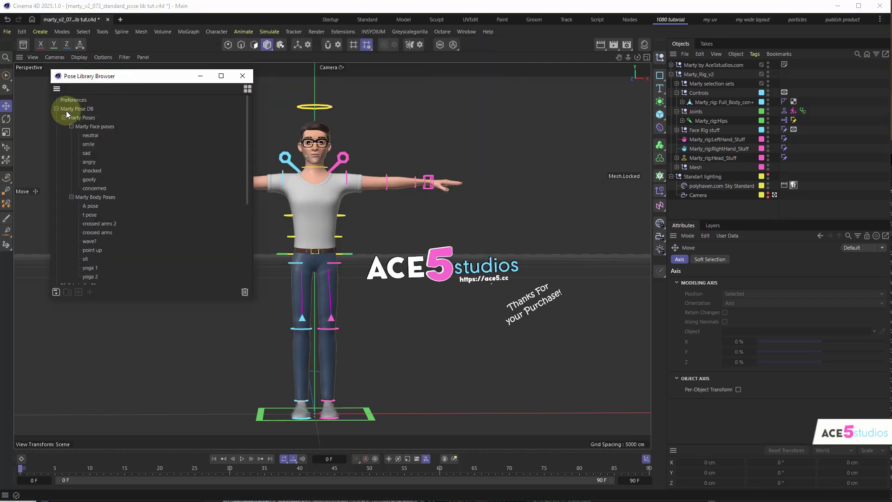
click(56, 109)
click(58, 128)
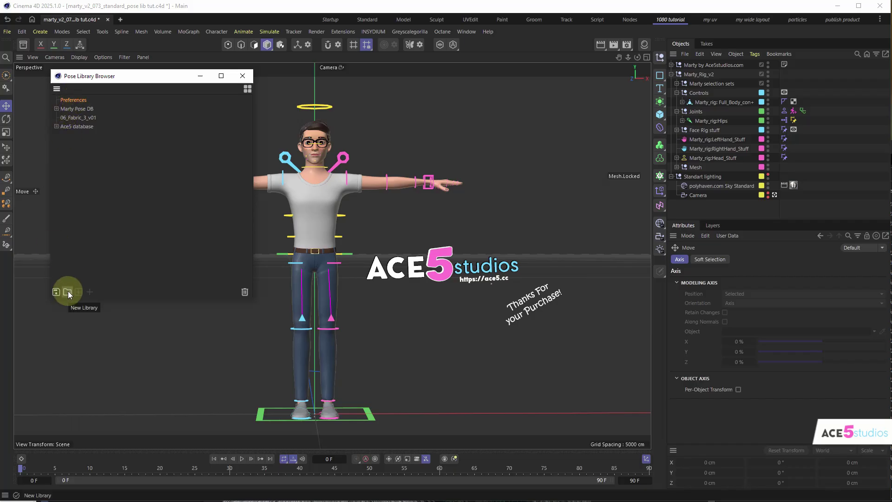
Step: Create a 'poses' library with a 'body poses' group holding one new pose
click(67, 292)
click(61, 109)
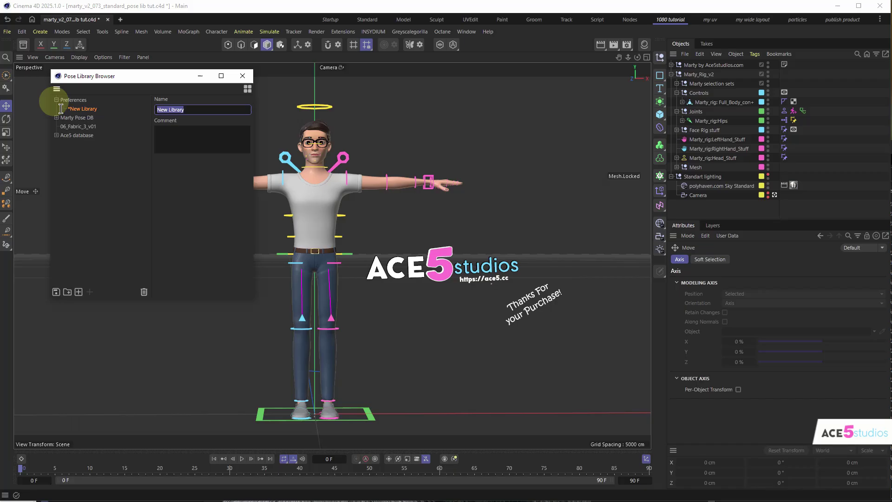
text(poses)
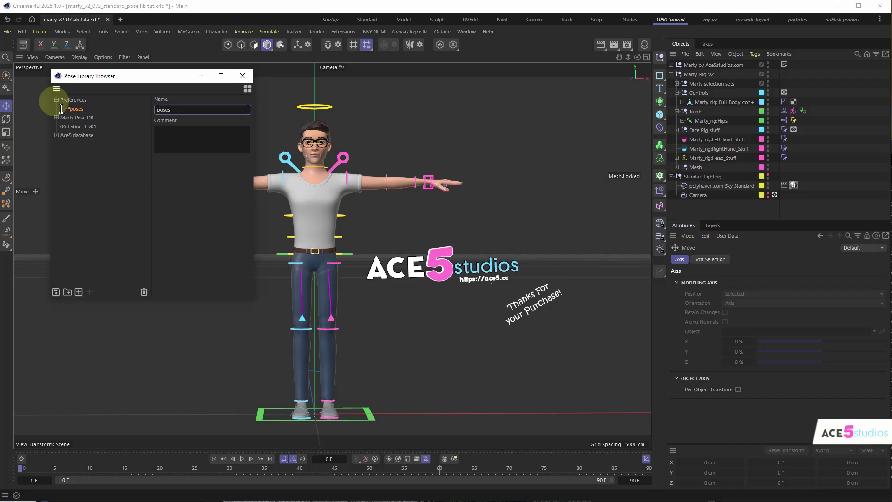
click(77, 292)
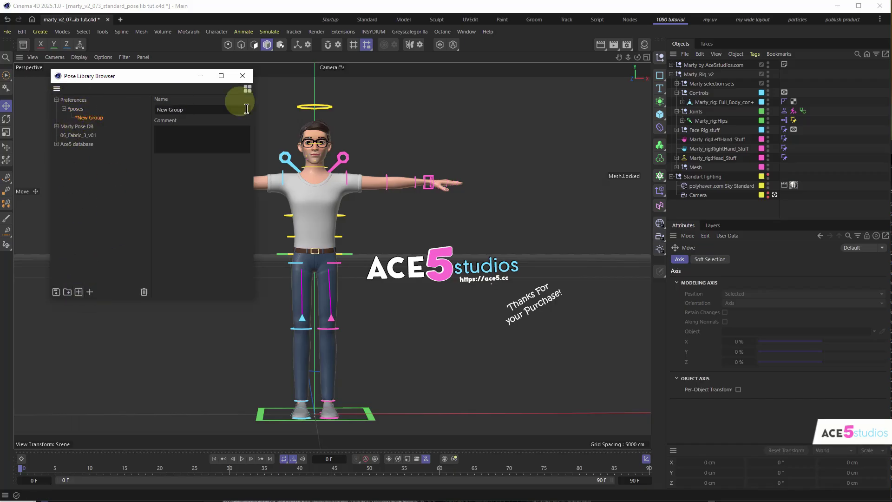
drag(226, 111, 76, 110)
text(body poses)
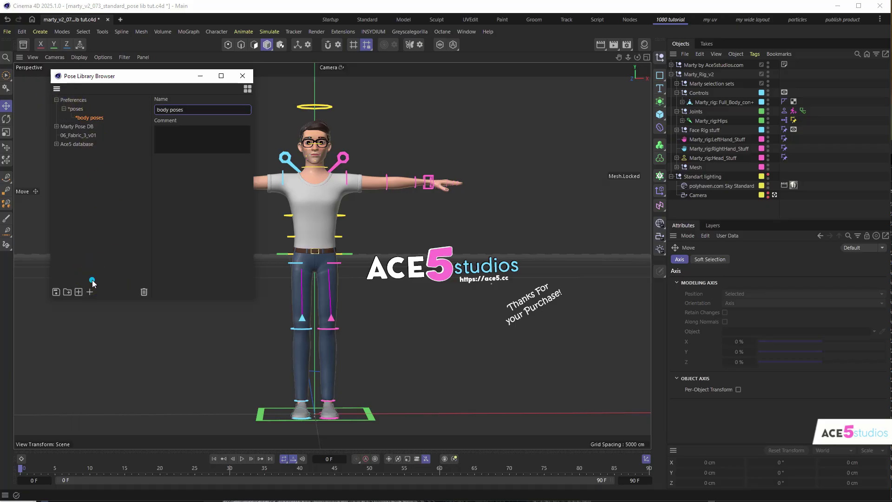
click(92, 281)
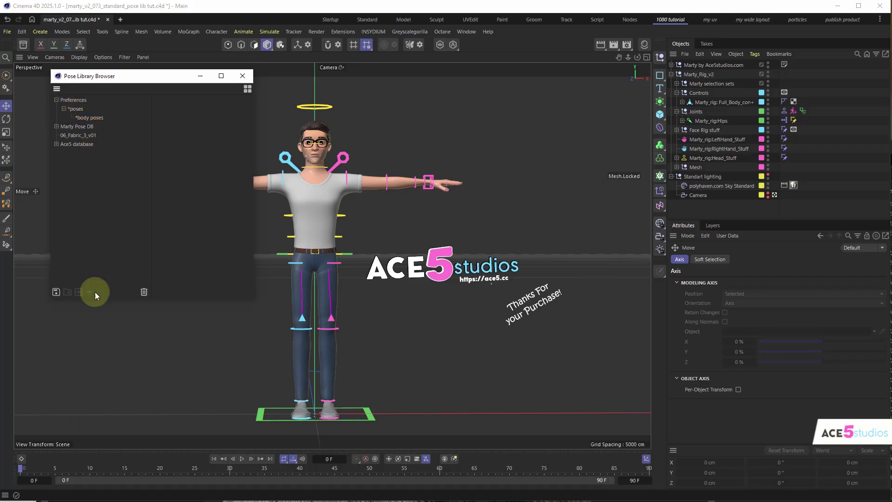
click(93, 118)
click(90, 292)
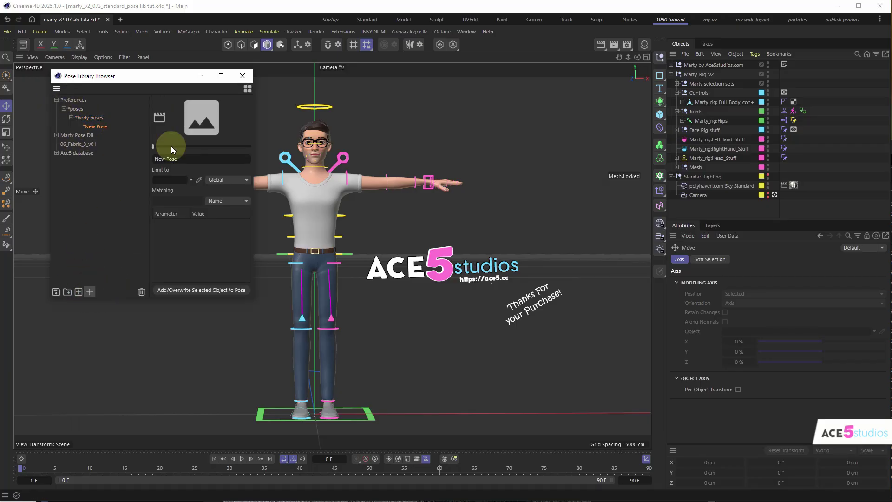
drag(177, 76, 129, 78)
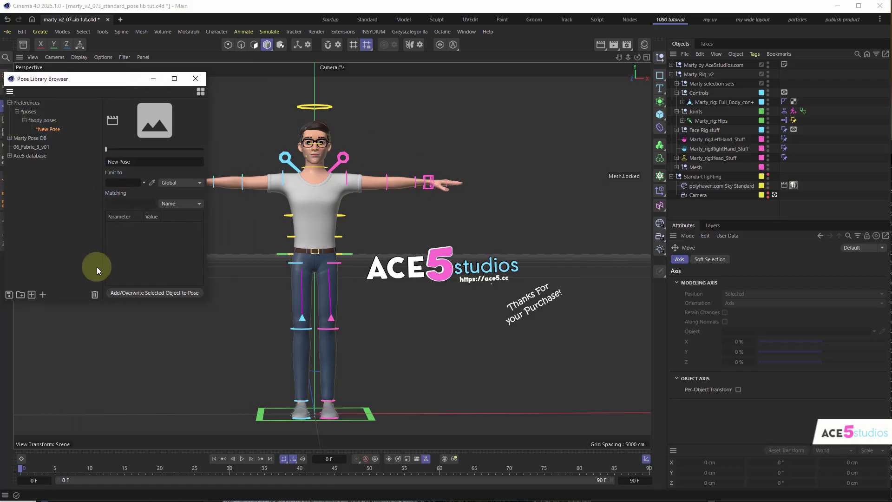
Step: Save all Controls as 'neutral pose' under body poses and capture its thumbnail
click(96, 295)
click(59, 190)
click(42, 121)
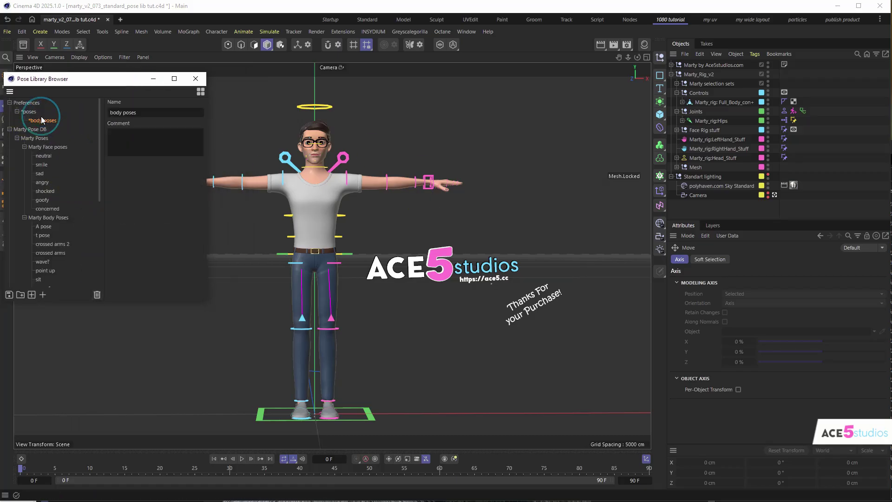
middle_click(697, 93)
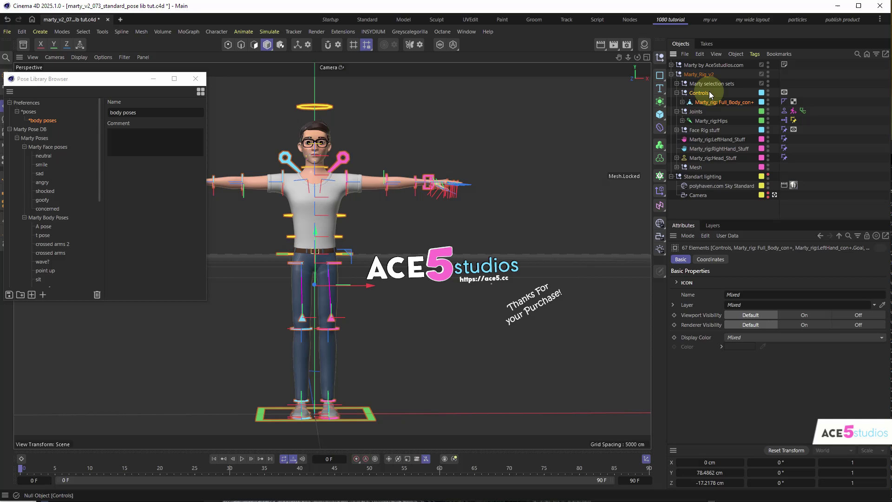
click(43, 295)
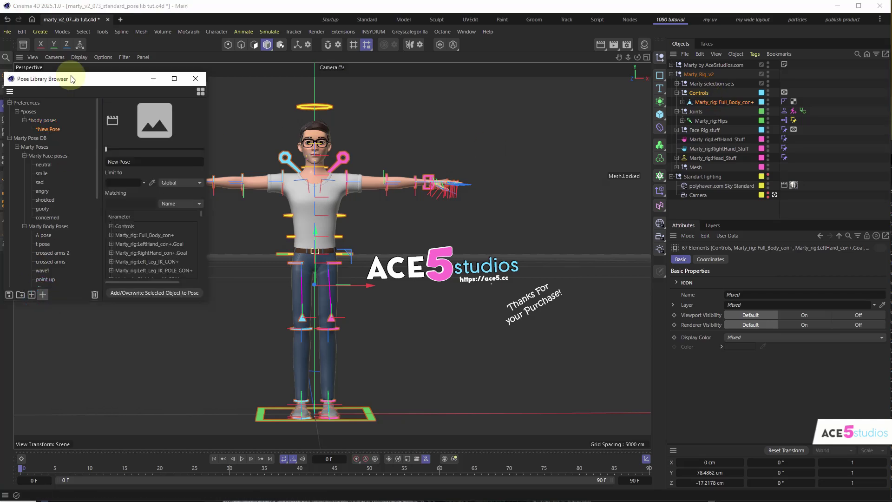
drag(134, 161, 21, 152)
text(neutral)
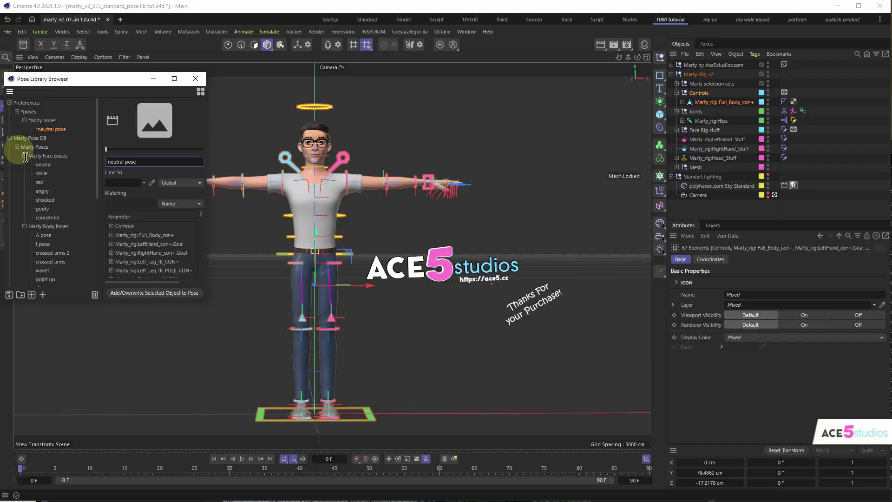
click(113, 121)
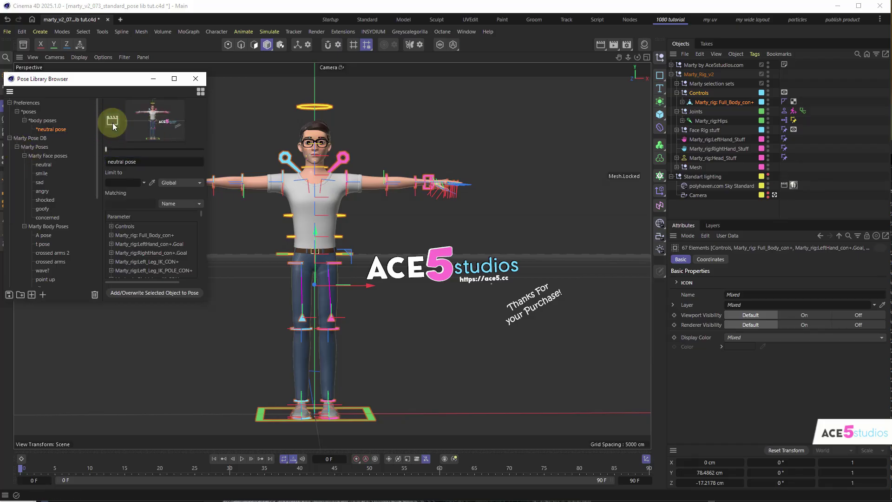
Step: Move the left wrist off the T-pose, then blend back into the neutral pose
click(475, 221)
click(427, 188)
key(e)
drag(446, 233, 347, 302)
click(137, 167)
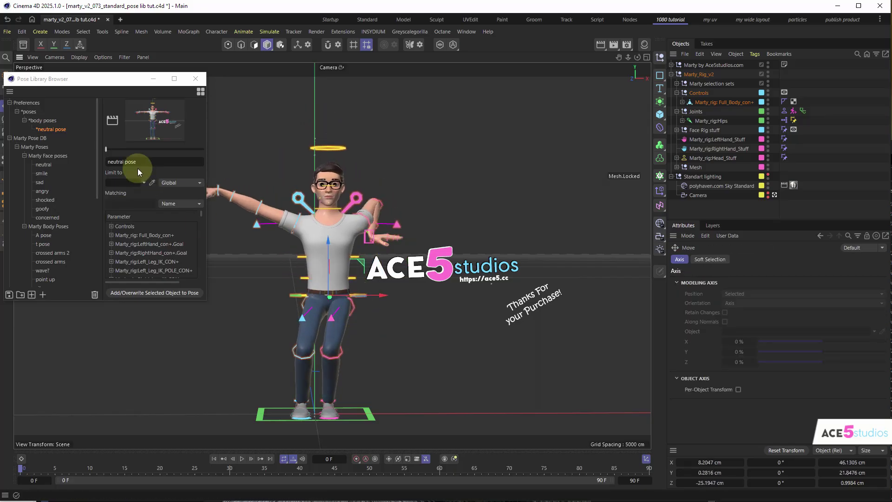
drag(111, 149, 219, 173)
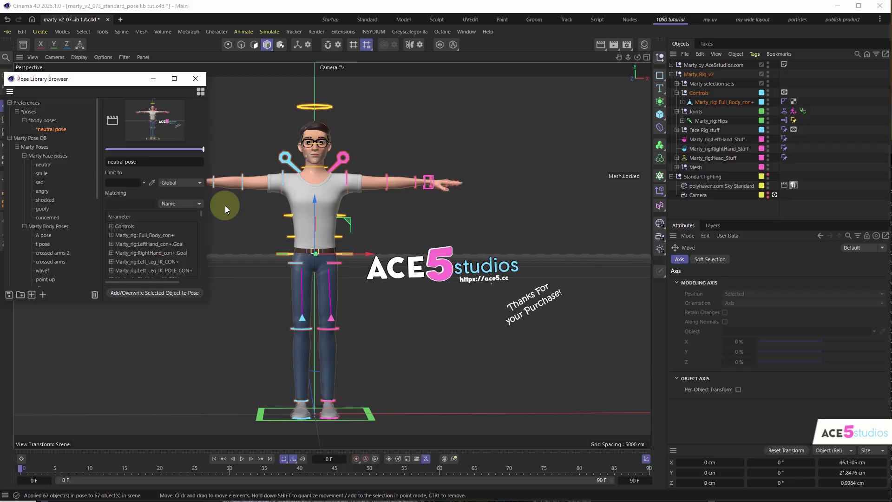
Step: Bend the left arm down toward the belly and swing it slightly outward
click(436, 230)
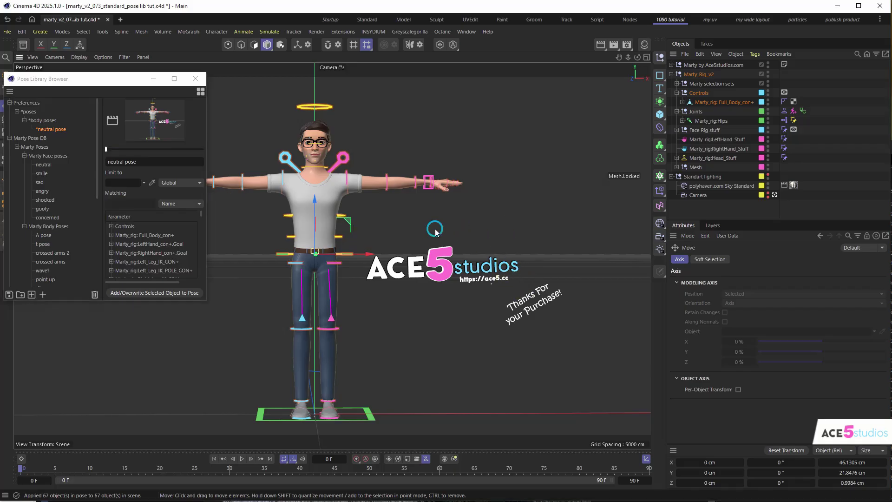
drag(424, 184, 362, 304)
key(r)
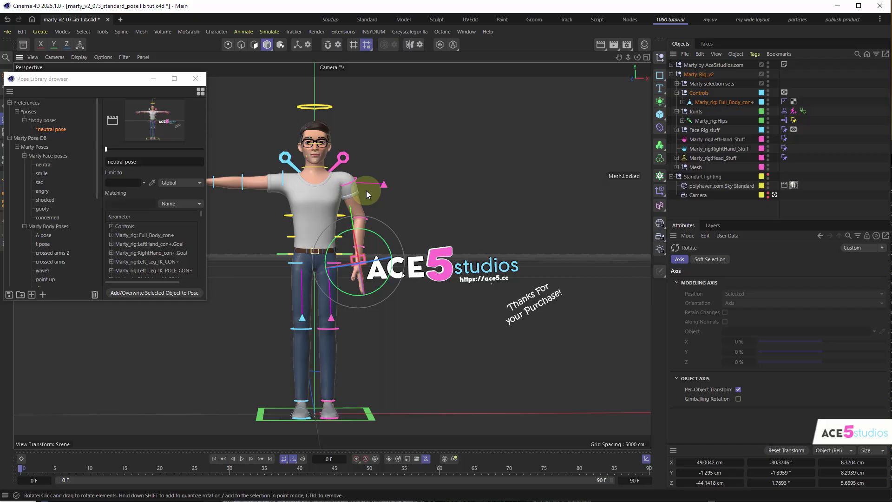
click(367, 194)
mouse_move(389, 125)
mouse_down()
mouse_move(403, 145)
mouse_move(385, 112)
mouse_move(382, 119)
mouse_up()
click(292, 160)
key(e)
key(ctrl+z)
key(r)
Step: Turn the upper body at the hips and slide the right foot out, angled about 27°
click(346, 254)
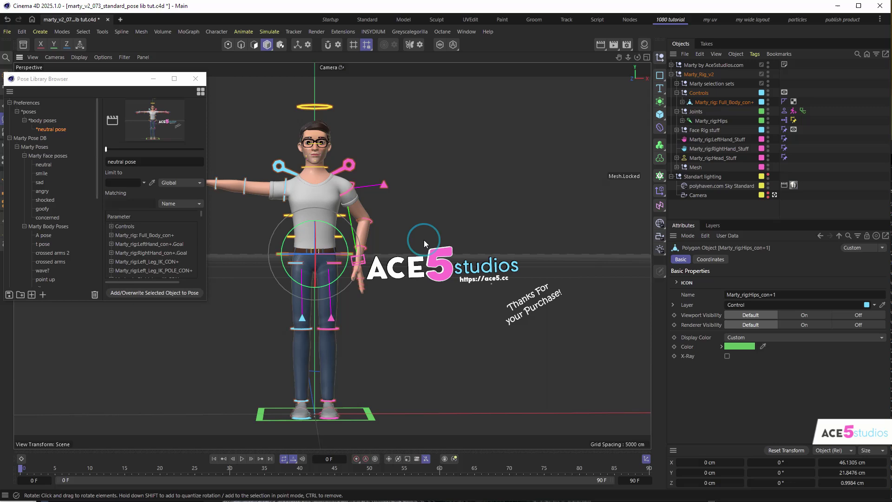
drag(424, 240, 430, 202)
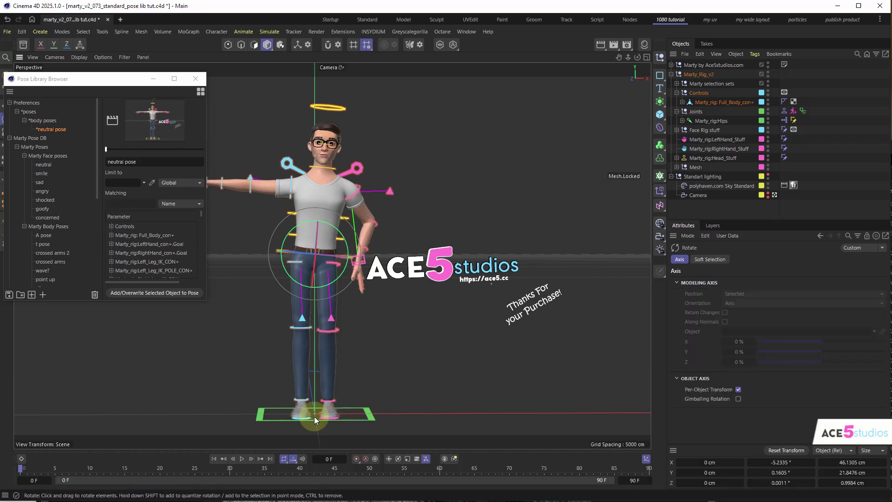
click(336, 418)
key(e)
mouse_move(355, 405)
mouse_down()
mouse_move(386, 404)
mouse_move(351, 409)
mouse_move(372, 406)
mouse_up()
key(r)
drag(136, 79, 94, 82)
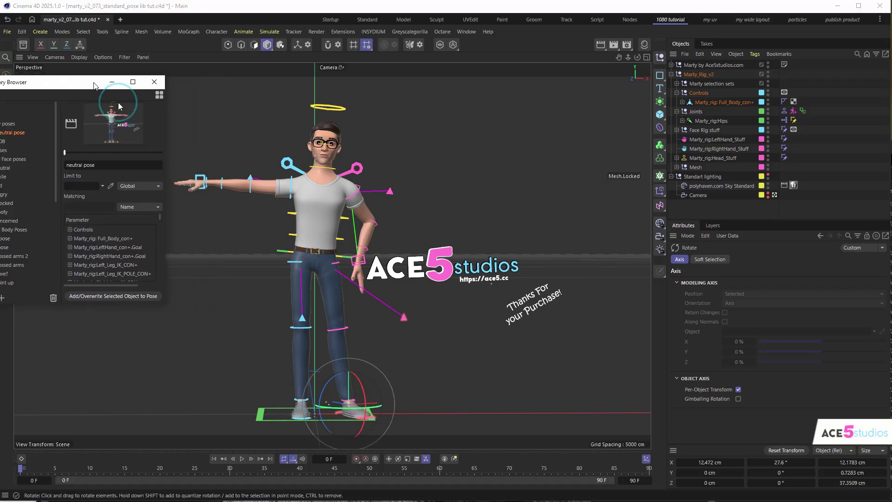
Step: Lower the right hand goal to the side and rotate the hand to rest by the leg
click(201, 174)
key(e)
drag(203, 187, 295, 300)
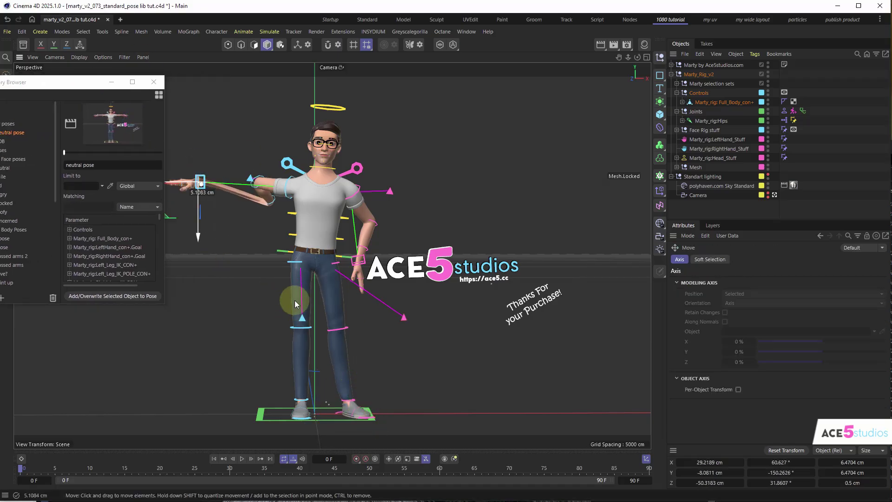
key(ctrl+z)
click(203, 176)
drag(257, 255, 305, 195)
key(r)
drag(80, 86, 159, 83)
Step: Add a new body pose, preview blending neutral pose and New Pose, then undo to the relaxed stance
click(80, 295)
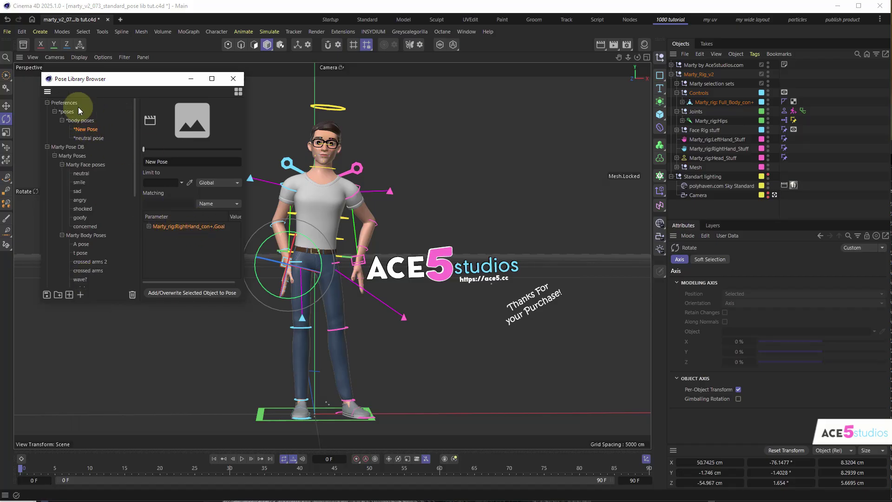
click(88, 138)
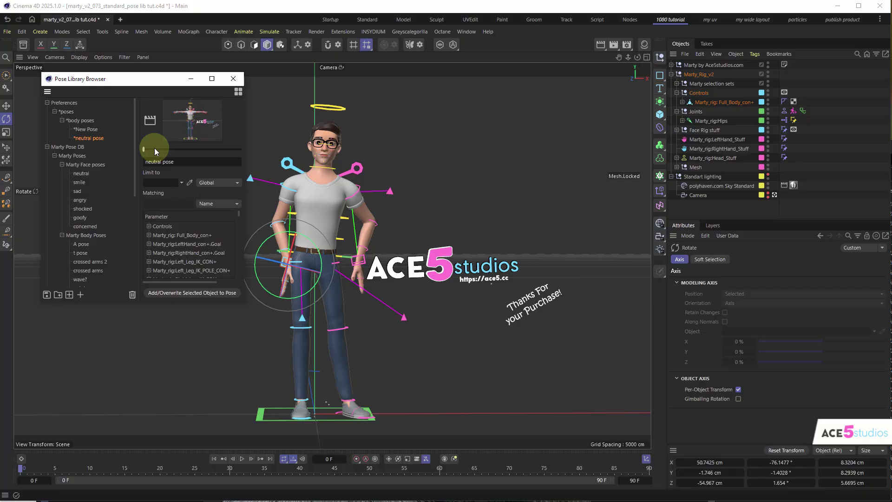
drag(154, 148, 266, 153)
click(84, 128)
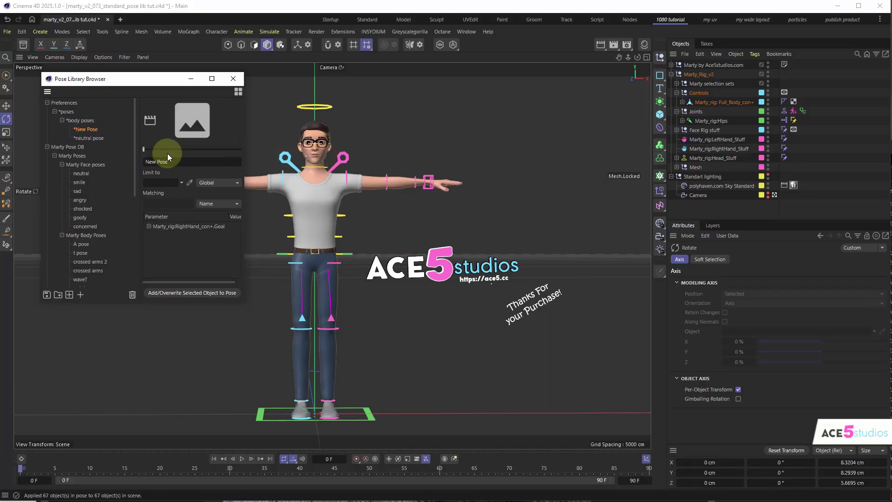
drag(167, 153, 337, 198)
drag(371, 234, 366, 233)
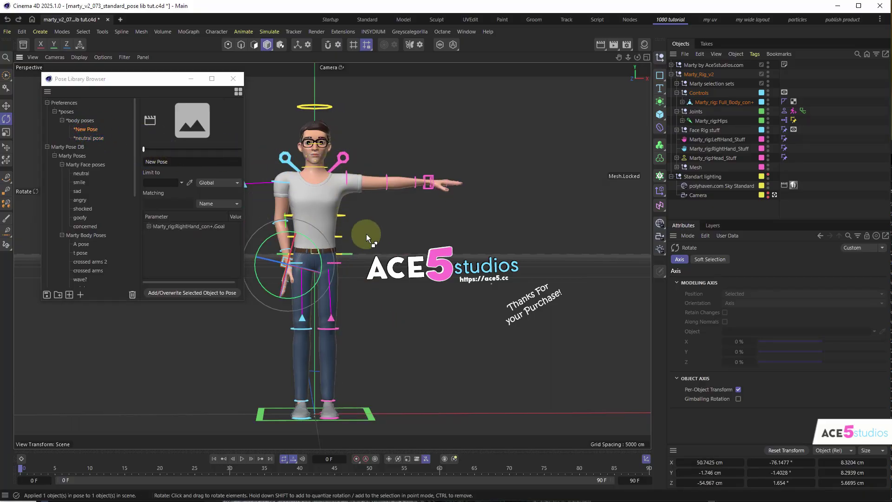
key(ctrl+z)
key(ctrl+z)
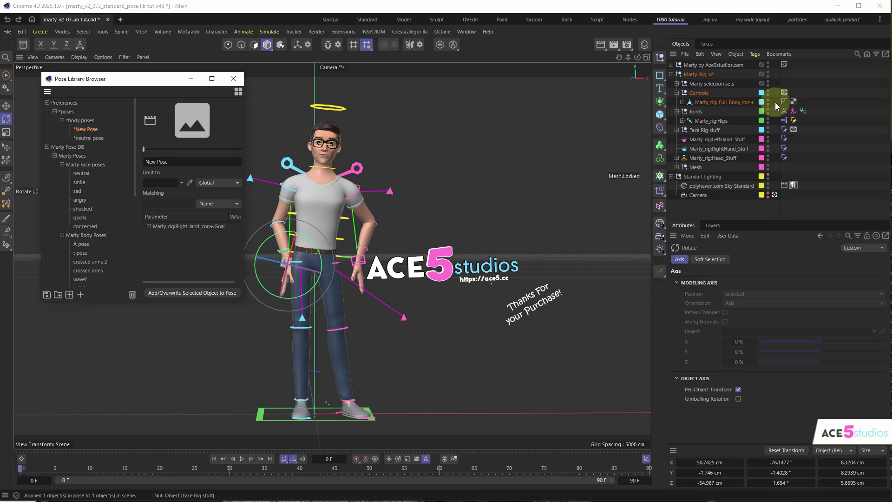
Step: Store all Controls as 'Pose 1' with a thumbnail, deleting the extra pose entry
middle_click(699, 92)
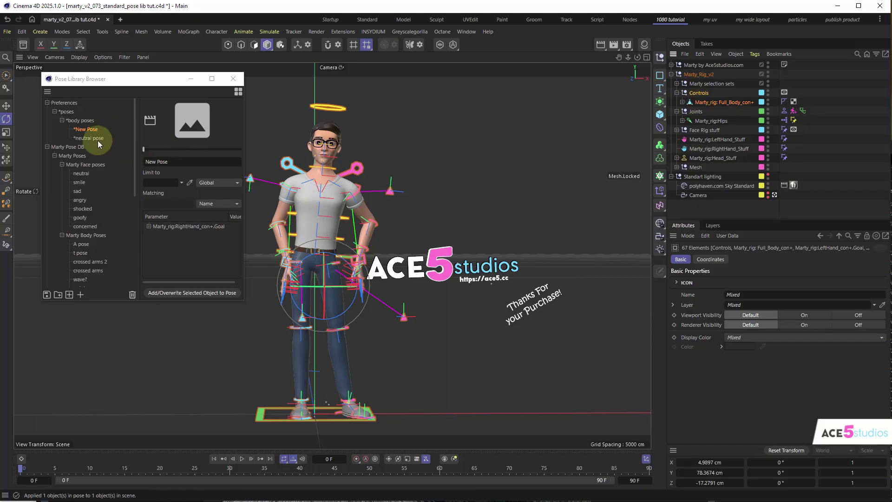
click(81, 295)
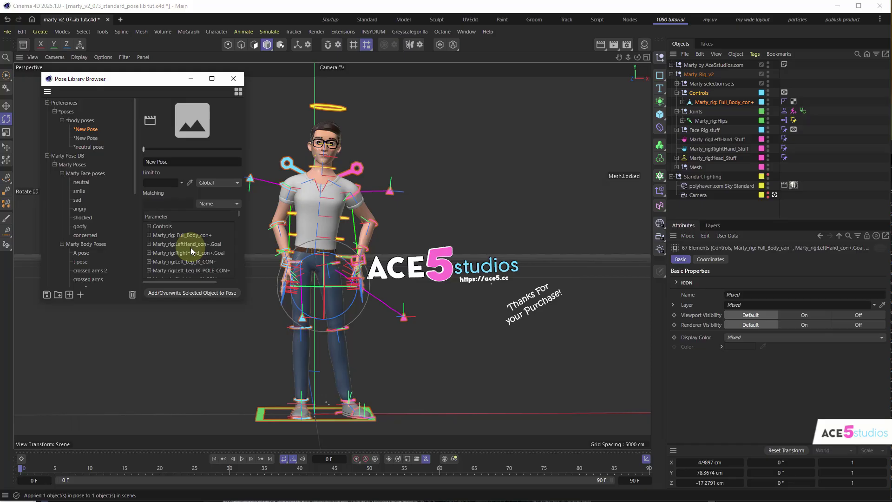
click(86, 140)
key(Delete)
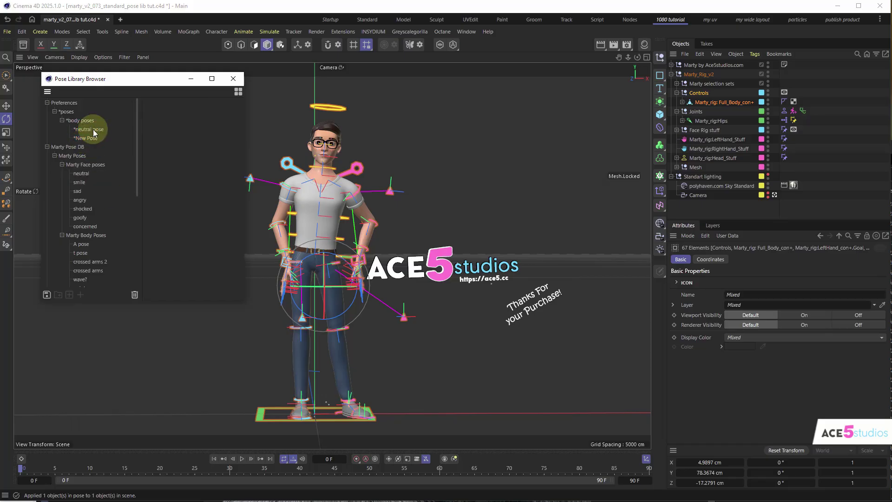
click(90, 139)
double_click(90, 139)
text(P)
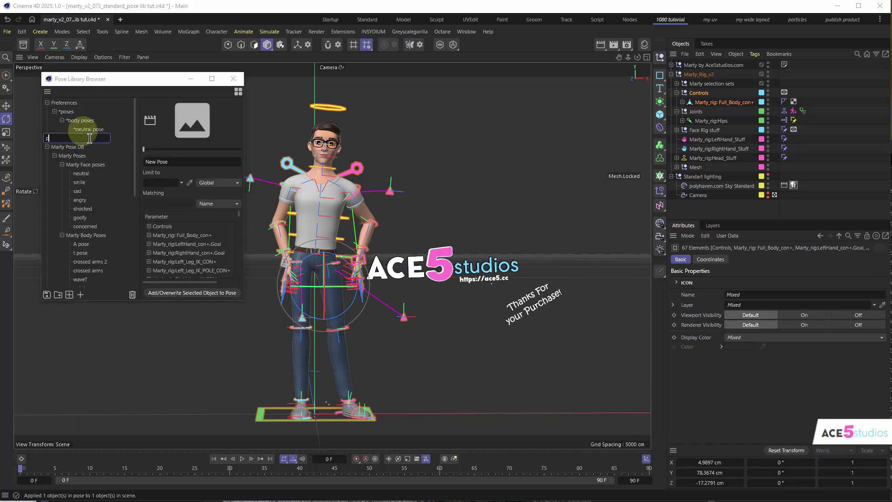
text(ose 1)
key(Return)
click(150, 121)
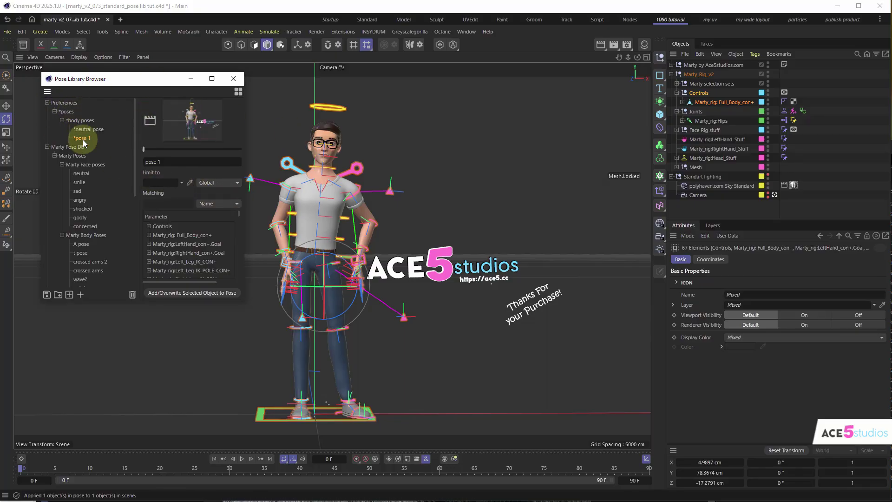
Step: Toggle Marty between the neutral pose and pose 1 thumbnails, ending in pose 1, then close the view
click(238, 92)
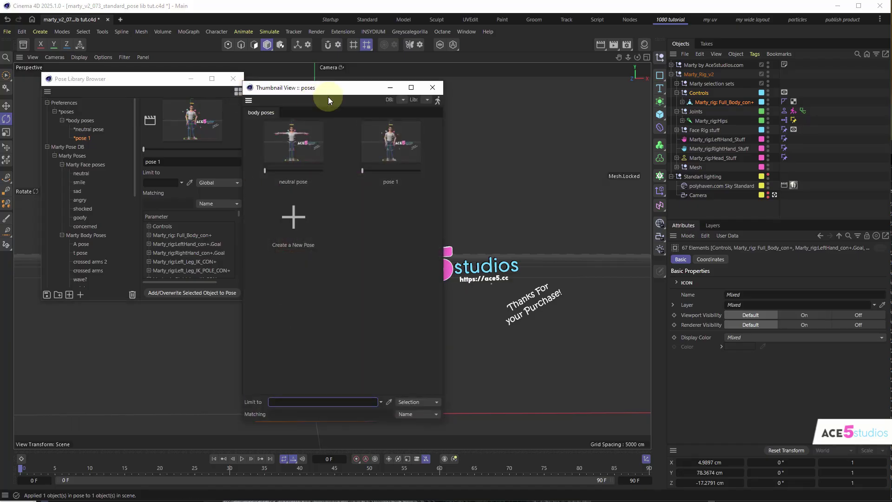
mouse_move(328, 96)
mouse_down()
mouse_move(100, 99)
mouse_move(131, 100)
mouse_up()
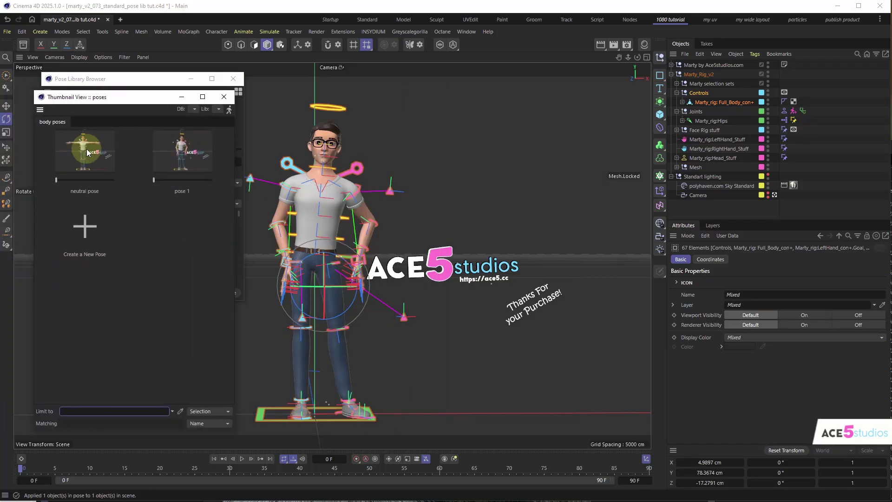
click(87, 149)
click(186, 140)
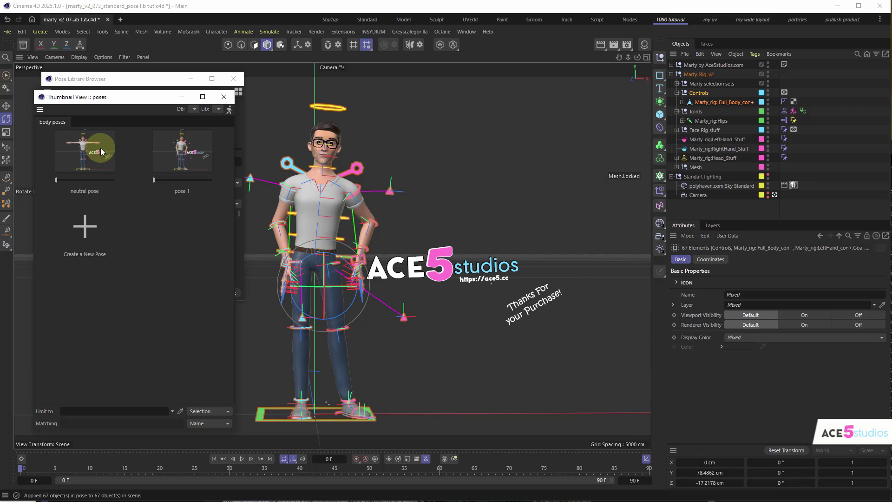
click(100, 149)
click(187, 145)
click(88, 149)
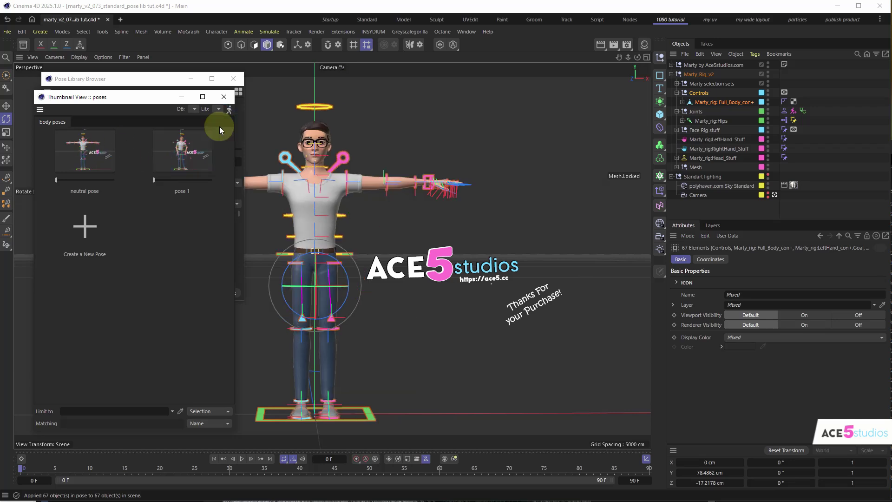
double_click(179, 149)
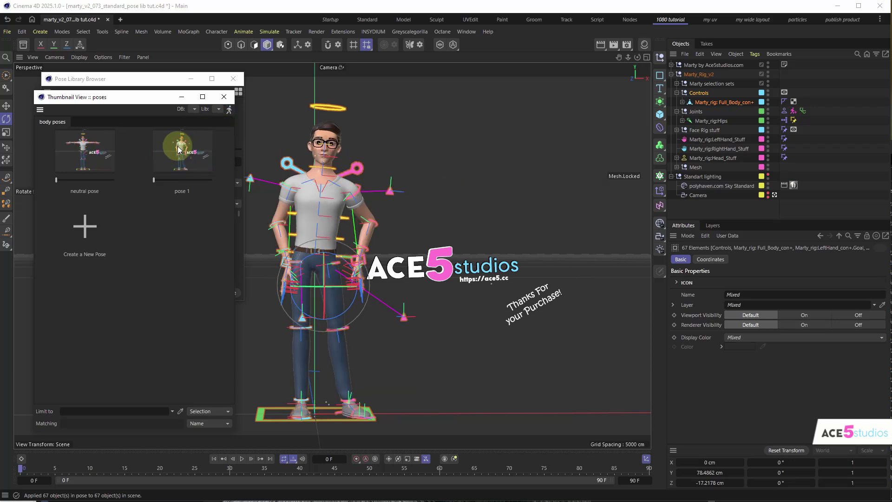
click(224, 97)
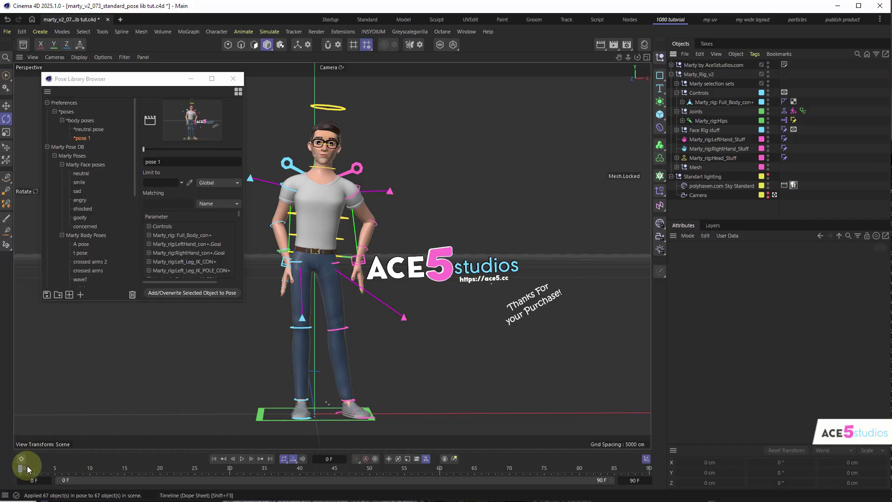
Step: At frame 1, rotate the hips about 12° and lift the left foot to bend the knee
mouse_move(23, 467)
mouse_down()
mouse_move(51, 469)
mouse_move(20, 470)
mouse_up()
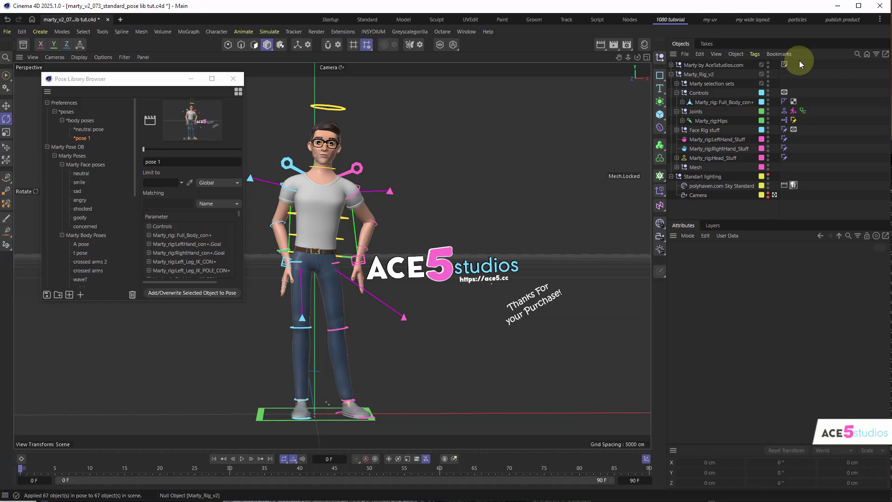
click(700, 95)
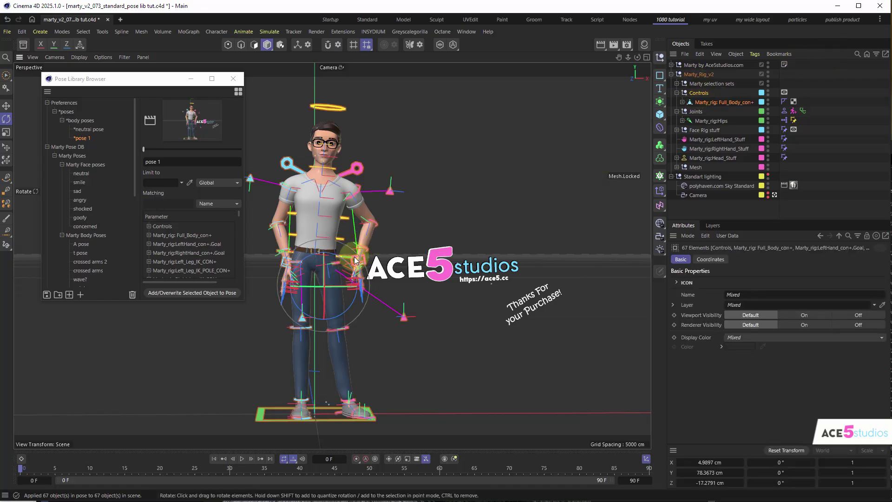
click(30, 467)
click(397, 367)
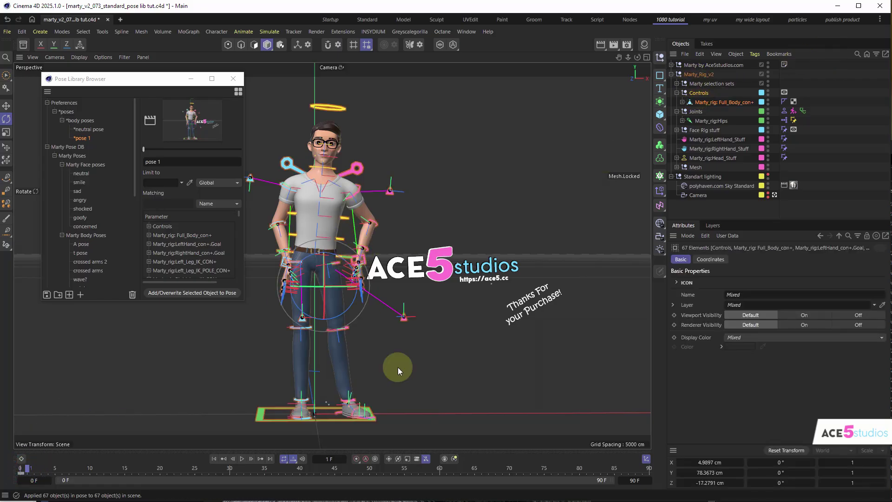
click(340, 258)
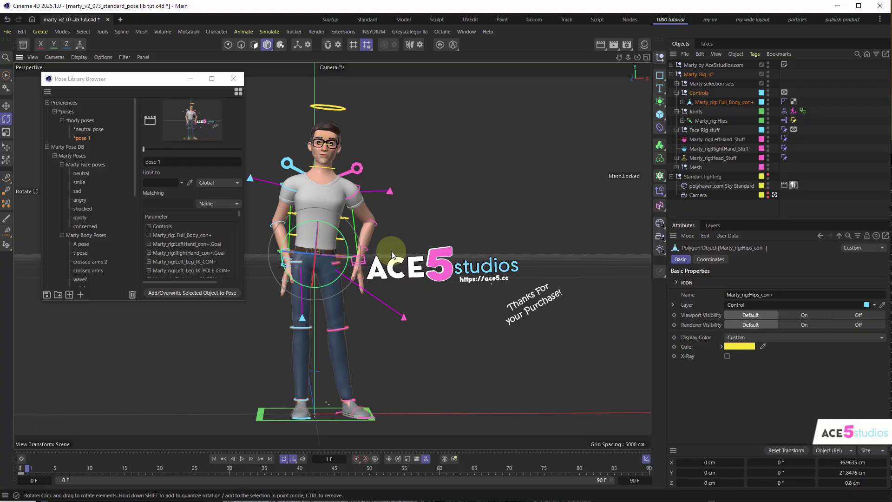
drag(406, 243, 404, 218)
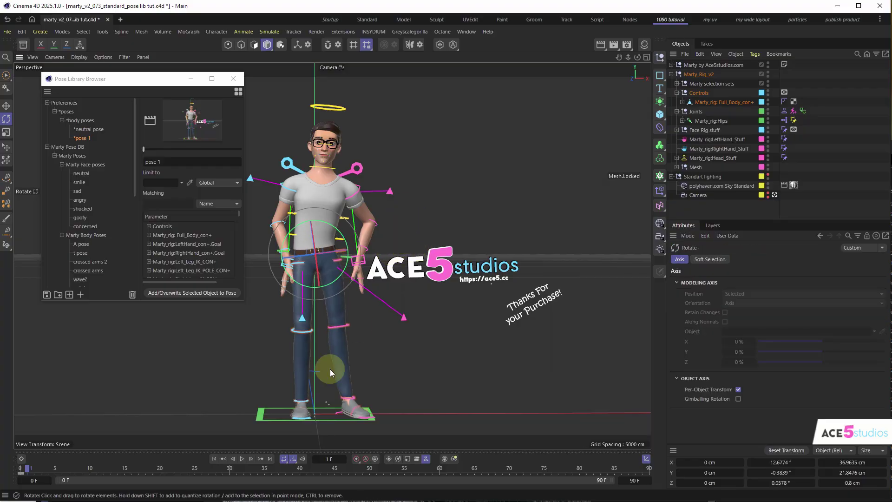
click(311, 417)
key(e)
drag(336, 426, 295, 376)
Step: Lower the hips about 14 cm, tilt the head about 18°, and turn on Autokeying
click(345, 258)
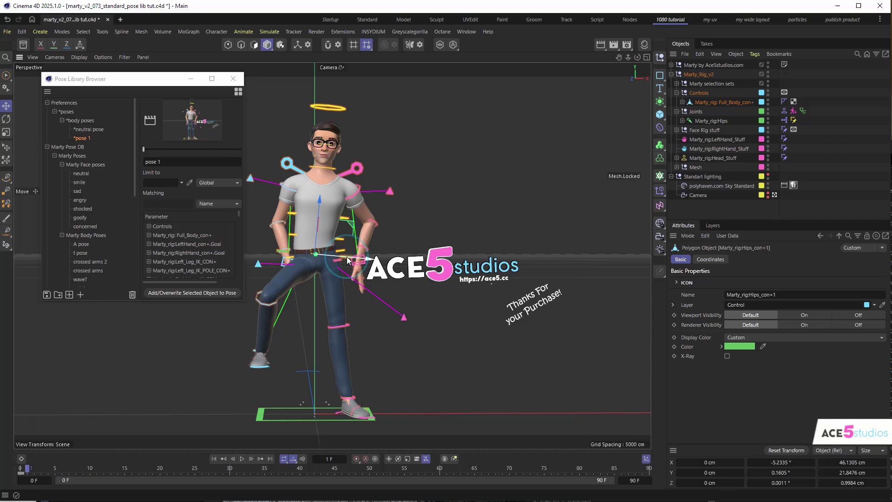
drag(345, 258, 328, 304)
click(346, 187)
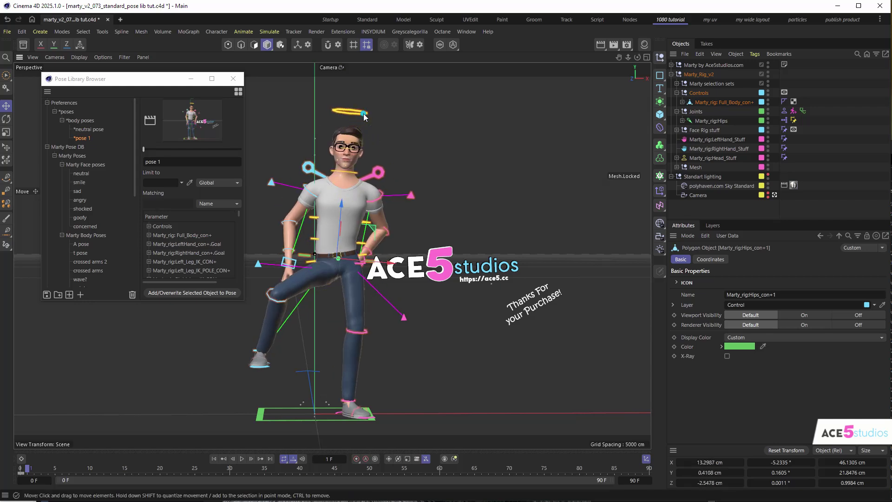
key(r)
drag(458, 163, 436, 128)
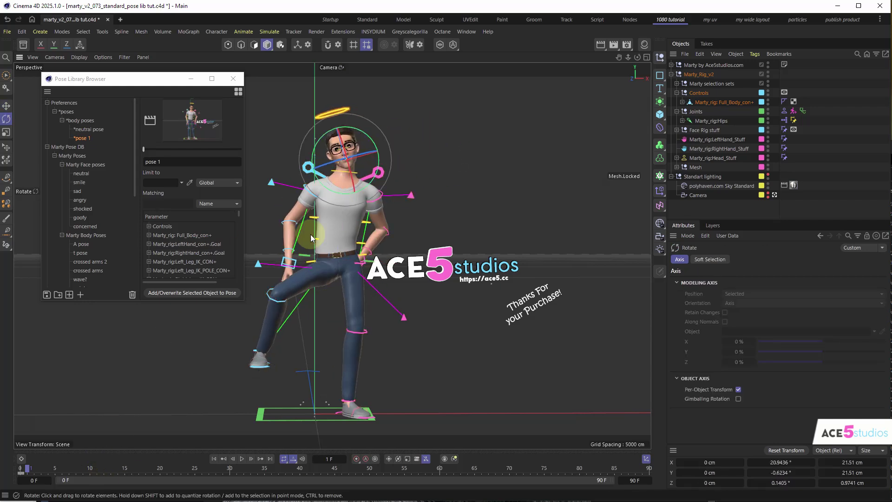
click(366, 458)
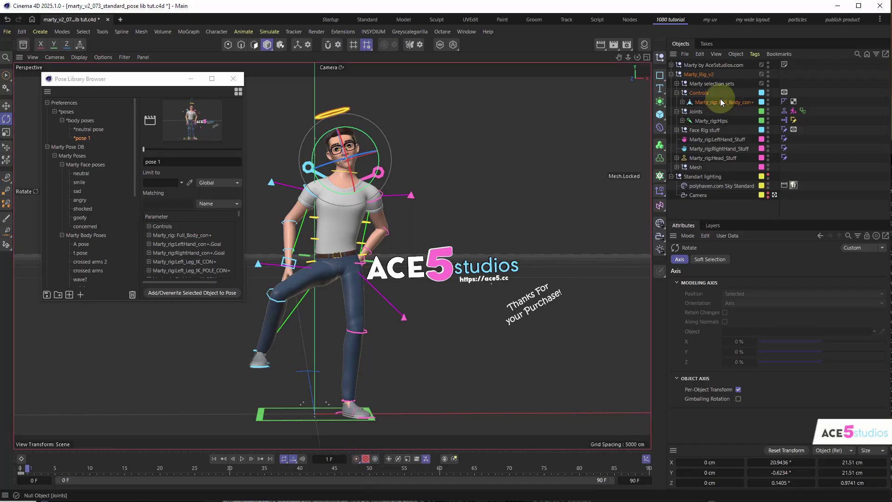
middle_click(699, 92)
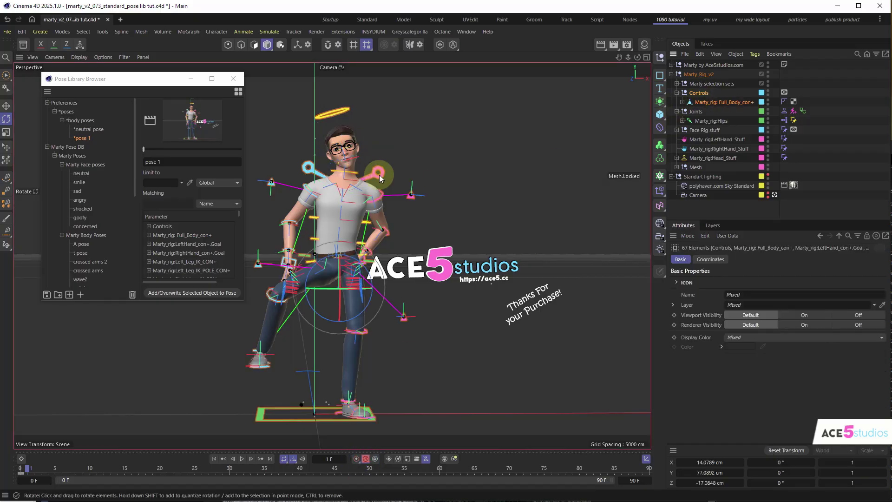
Step: At frame 2, reset the Controls to the default T-pose and drop the hips into a crouch
click(20, 471)
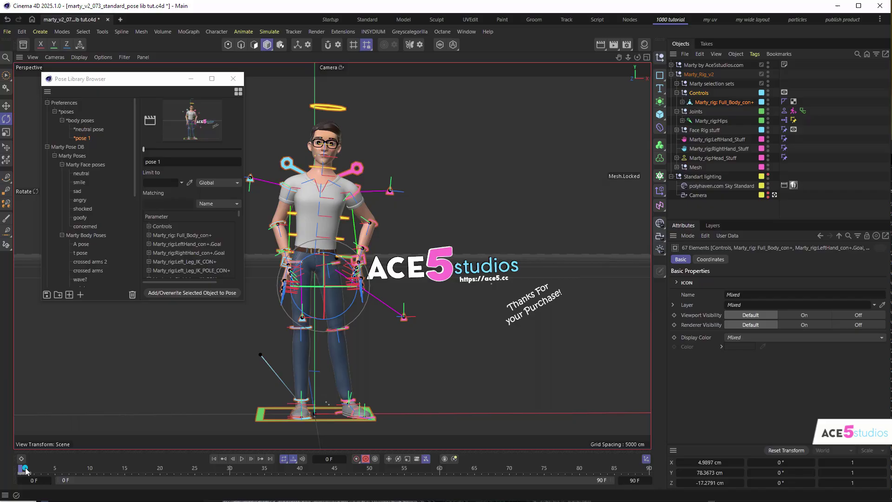
drag(26, 471, 32, 472)
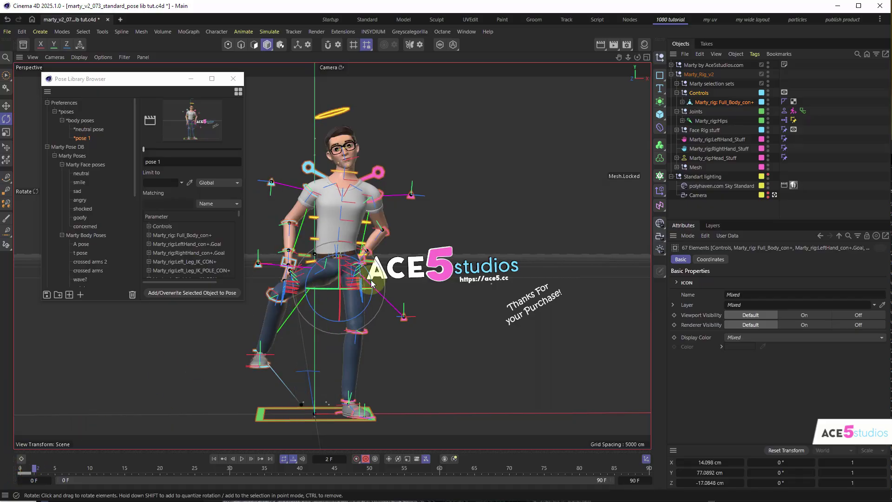
click(481, 182)
click(324, 291)
key(e)
drag(312, 294, 305, 337)
middle_click(700, 94)
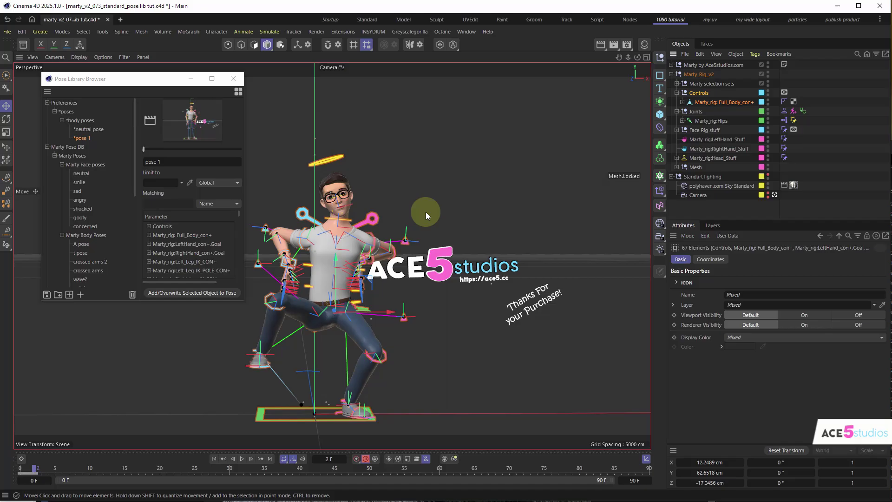
key(alt+0)
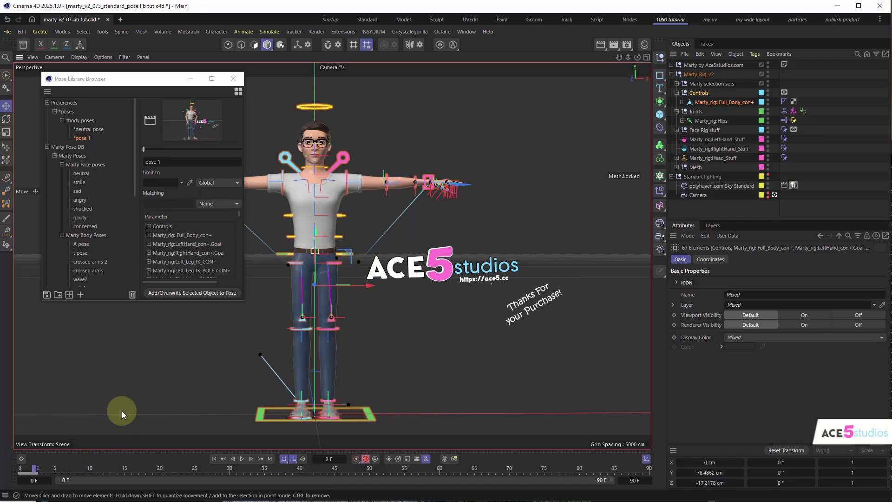
click(372, 225)
click(349, 254)
key(e)
drag(350, 263, 342, 347)
Step: Lower the left hand beside the hip and bring it in front of the body
click(423, 184)
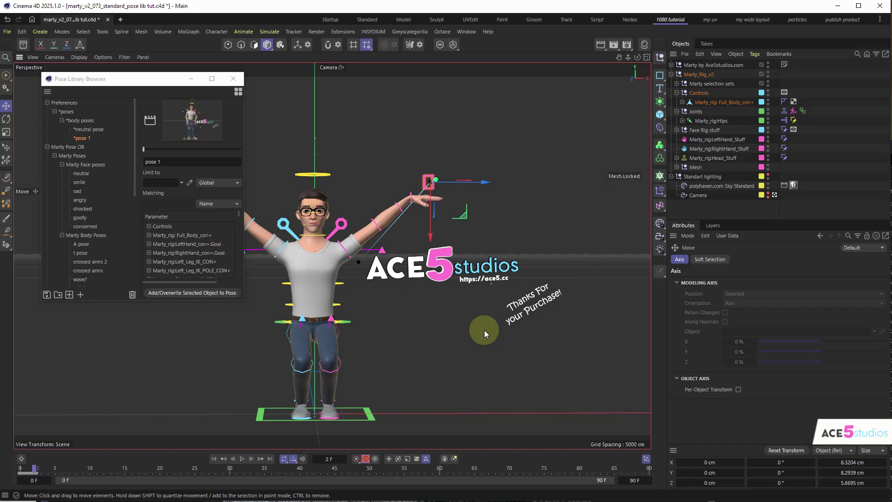
drag(485, 329, 382, 449)
alt+drag(339, 295, 215, 317)
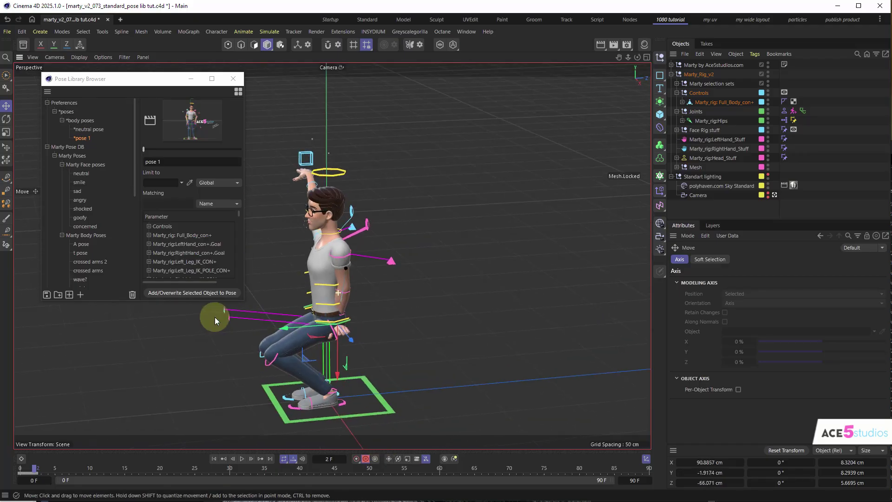
drag(410, 359, 346, 365)
Step: Bring the right hand down and forward to meet the left hand at the waist
click(317, 165)
alt+drag(327, 228, 470, 247)
drag(381, 282, 431, 413)
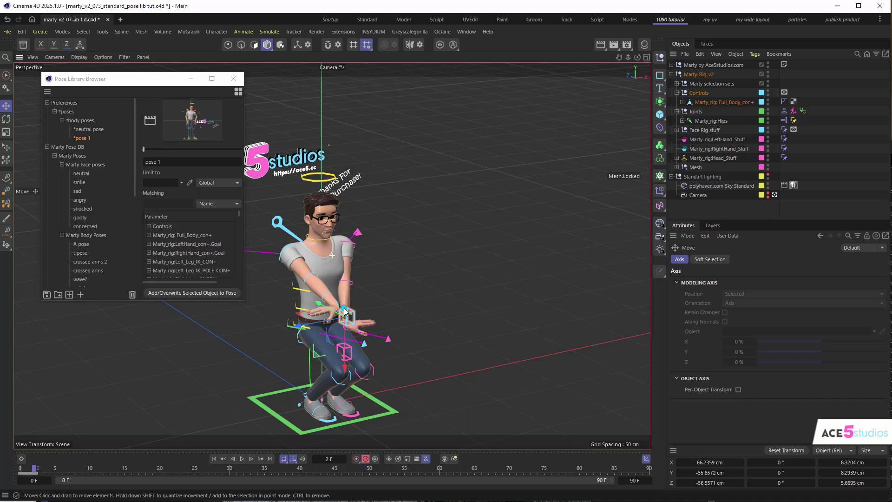
alt+drag(356, 297, 211, 270)
drag(288, 288, 324, 317)
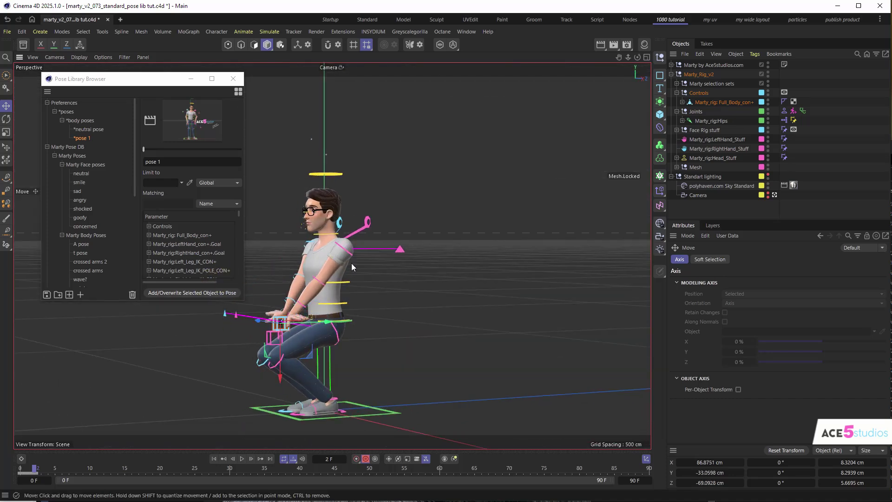
alt+drag(352, 263, 488, 267)
alt+right_drag(335, 268, 353, 281)
alt+drag(354, 282, 369, 233)
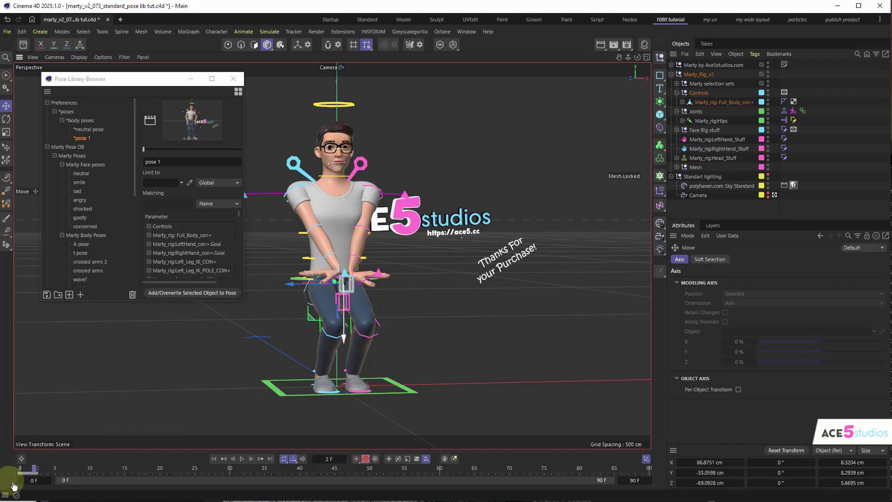
Step: Compare frames, then save the frame 1 leaning Controls pose as a body pose named 'one leg'
click(27, 471)
alt+middle_drag(345, 204, 331, 256)
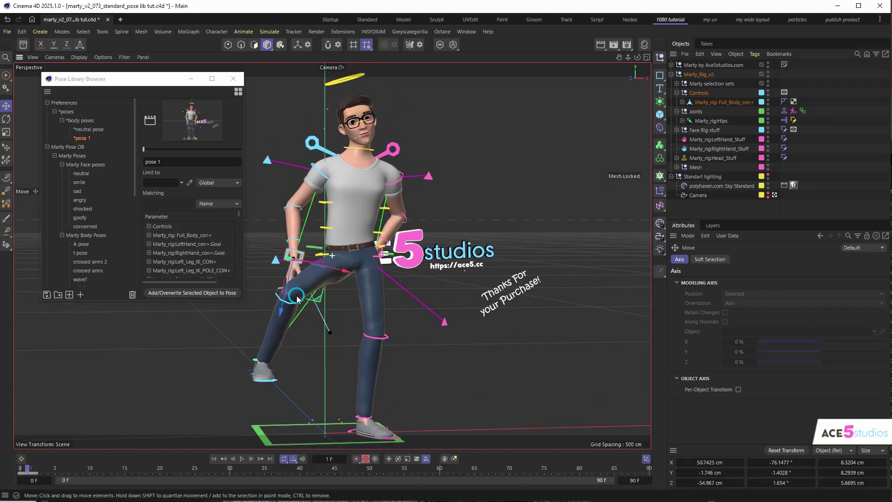
alt+drag(331, 255, 290, 275)
click(21, 470)
click(28, 470)
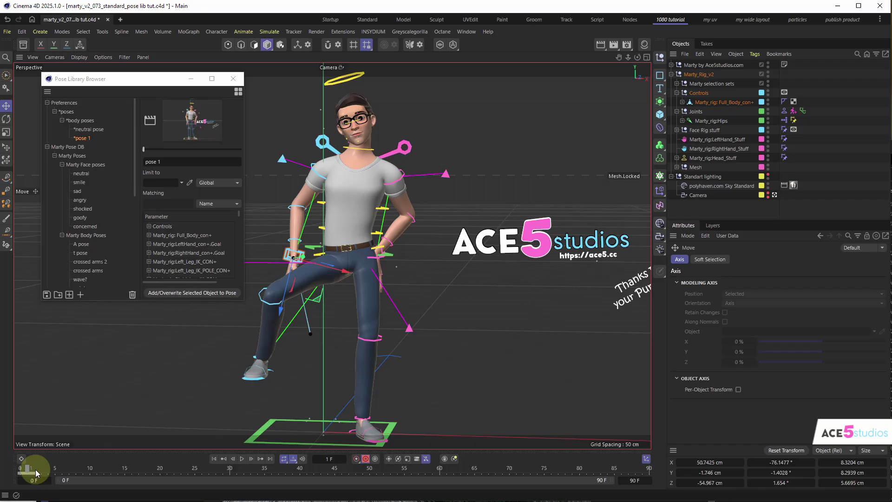
click(35, 469)
alt+drag(324, 285, 354, 292)
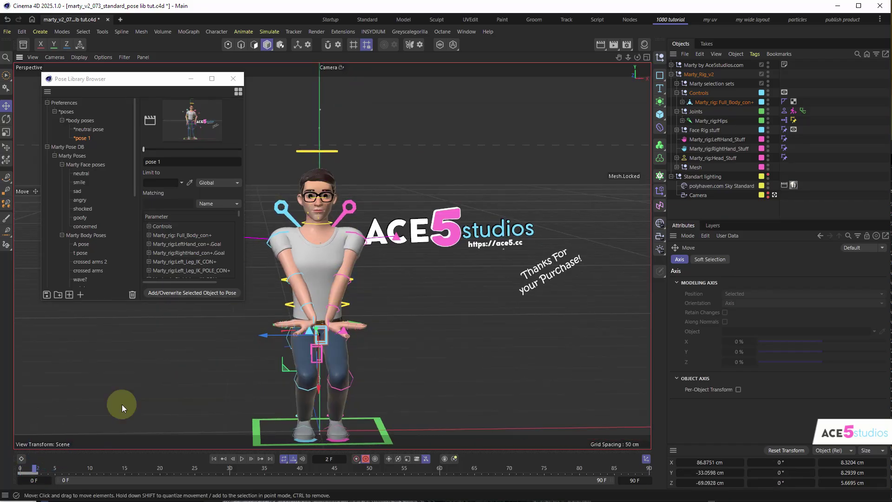
click(29, 471)
middle_click(699, 93)
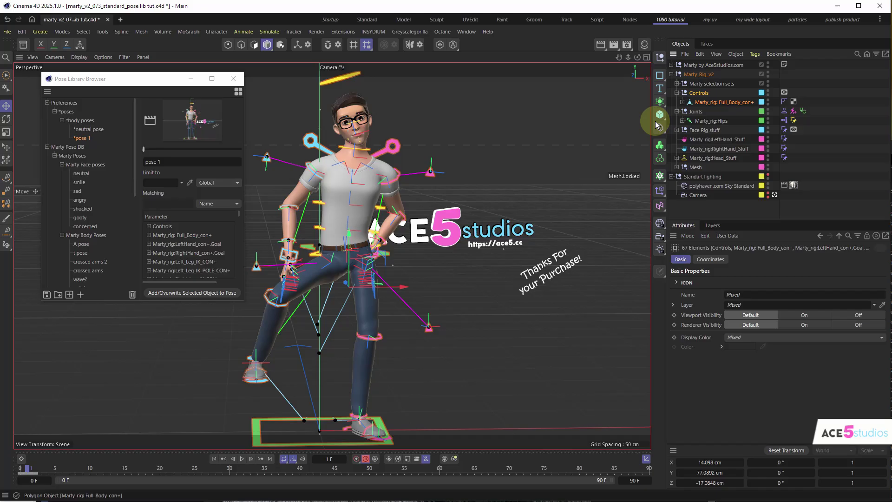
click(81, 294)
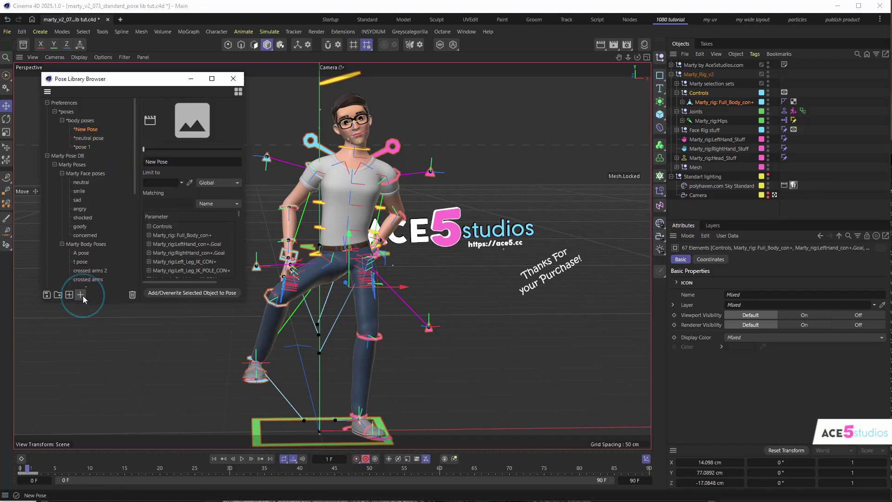
double_click(163, 162)
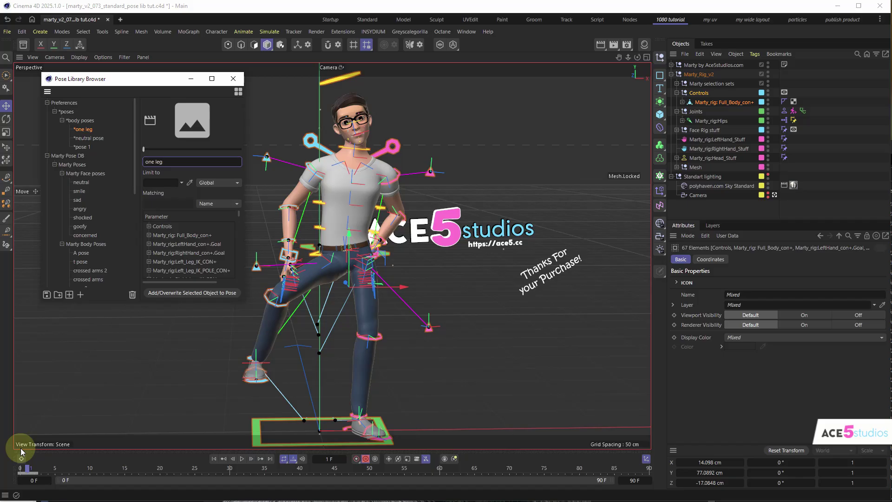
Step: Save the frame 2 crouched hands-together pose as a second entry named 'sit'
click(34, 469)
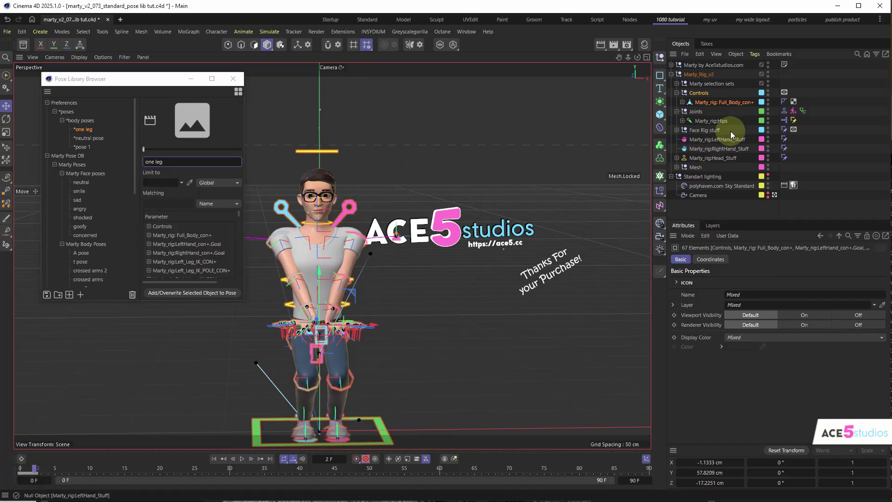
click(80, 295)
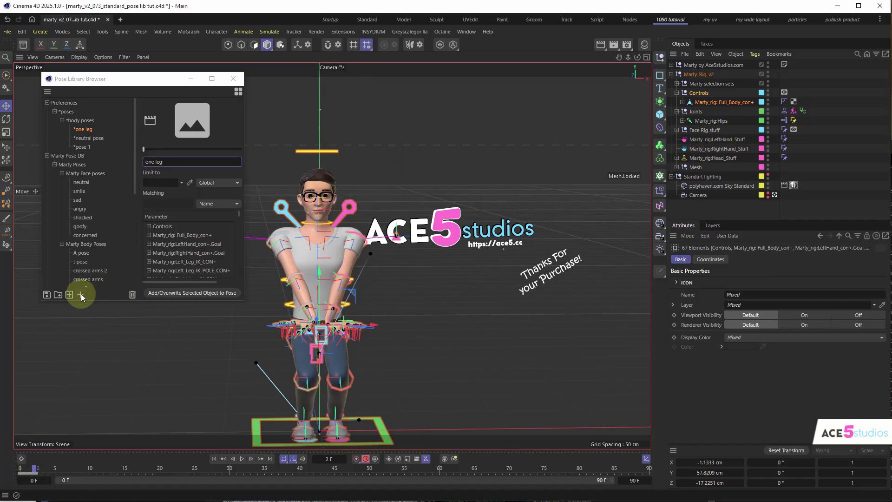
click(151, 161)
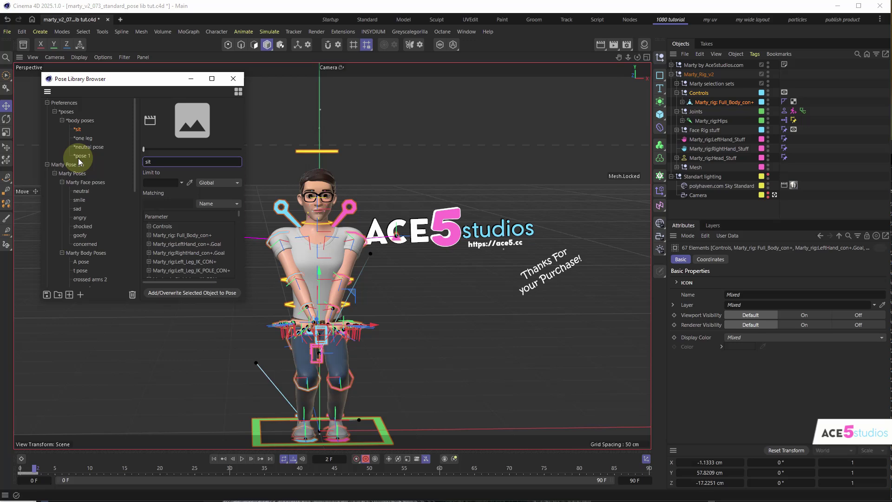
Step: Capture thumbnail images for the sit and one leg poses
alt+middle_drag(315, 270, 350, 199)
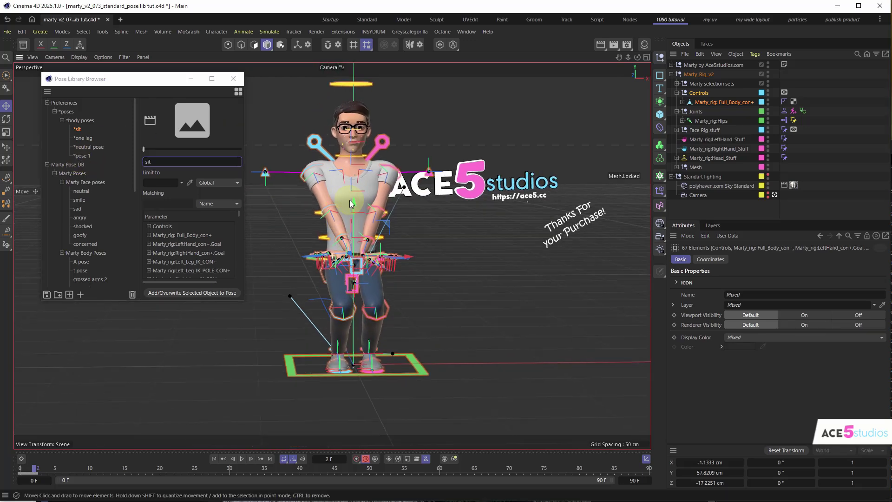
mouse_move(349, 200)
alt+mouse_down()
mouse_move(358, 205)
mouse_move(350, 208)
alt+mouse_up()
click(149, 121)
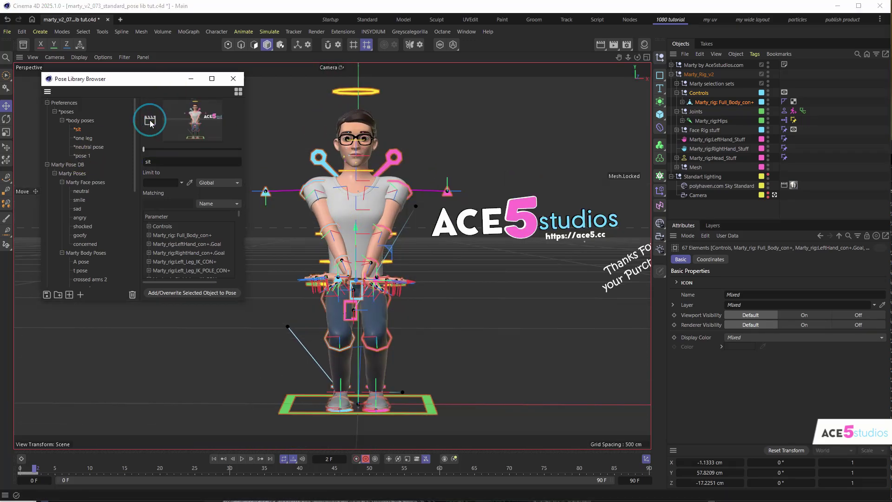
click(83, 138)
click(164, 150)
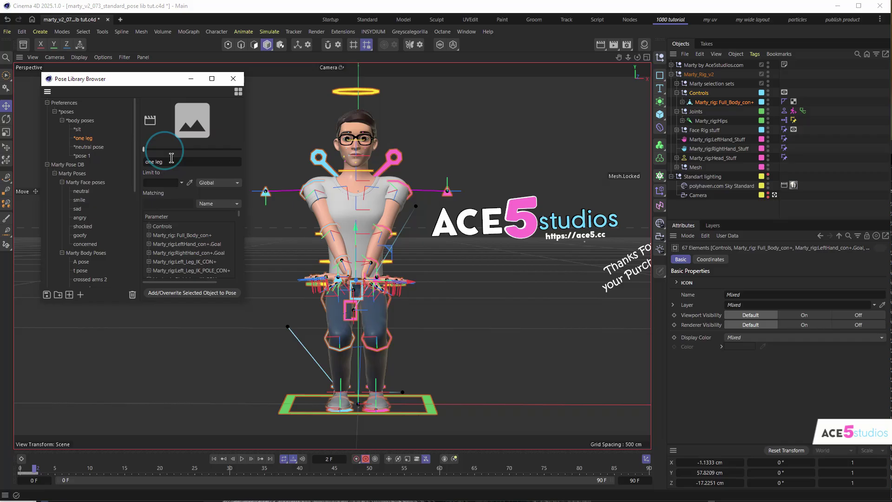
drag(145, 150, 389, 163)
alt+middle_drag(381, 187, 352, 208)
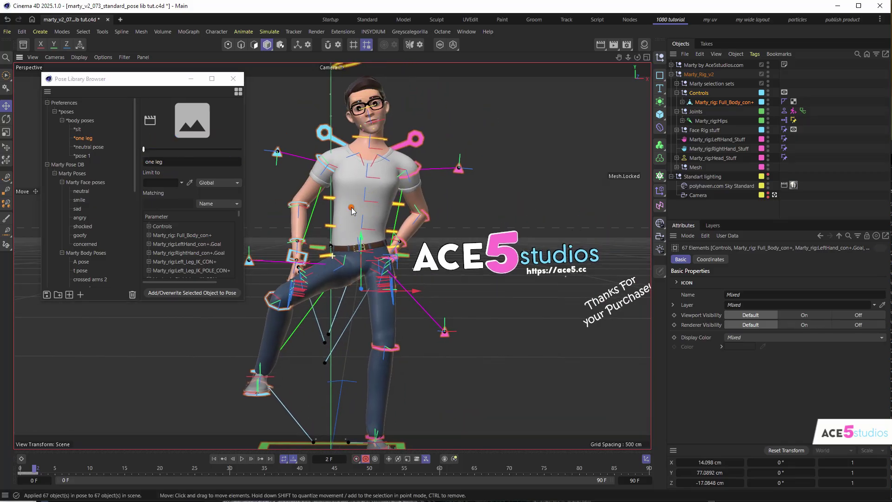
key(ctrl+z)
key(ctrl+z)
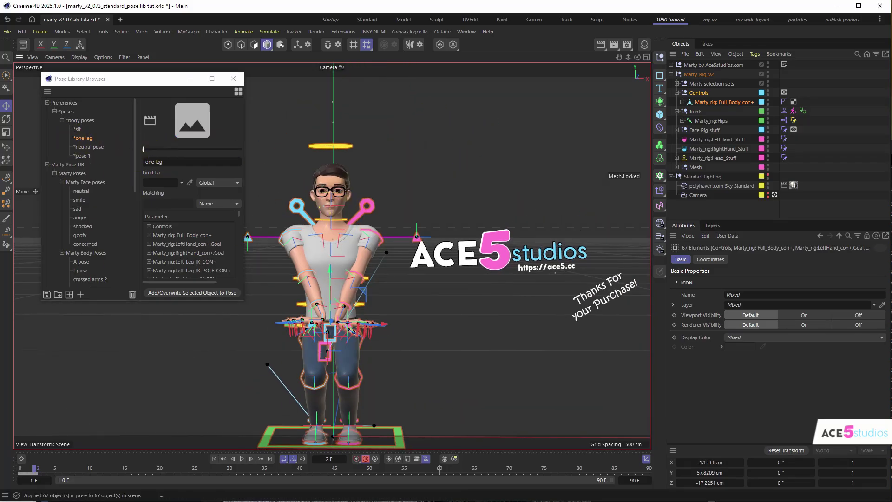
click(27, 471)
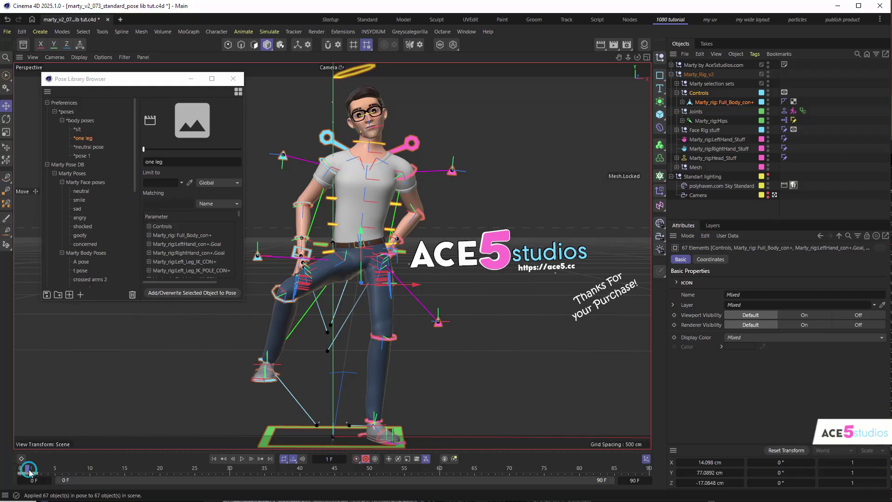
click(149, 121)
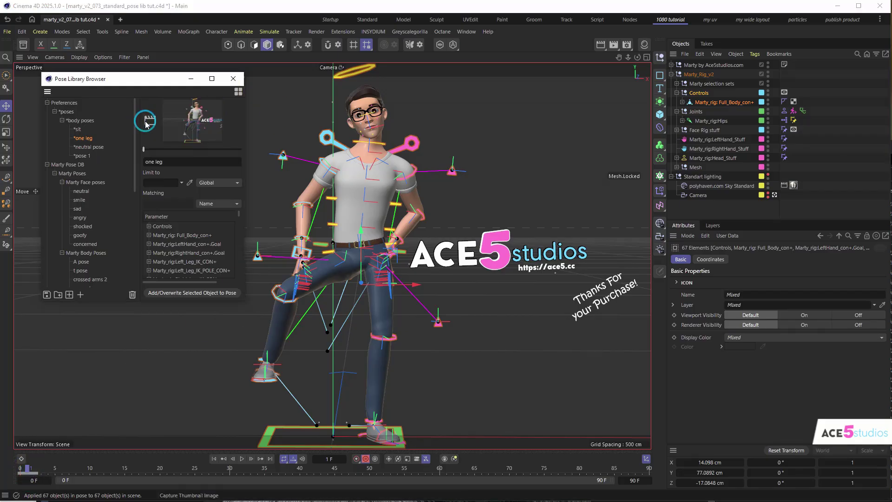
Step: Check the neutral and sit pose thumbnails in the library
click(89, 147)
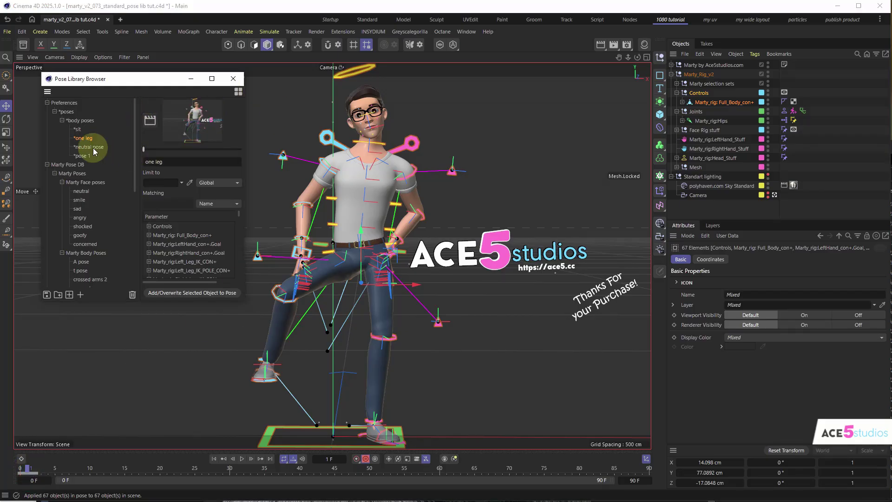
click(82, 129)
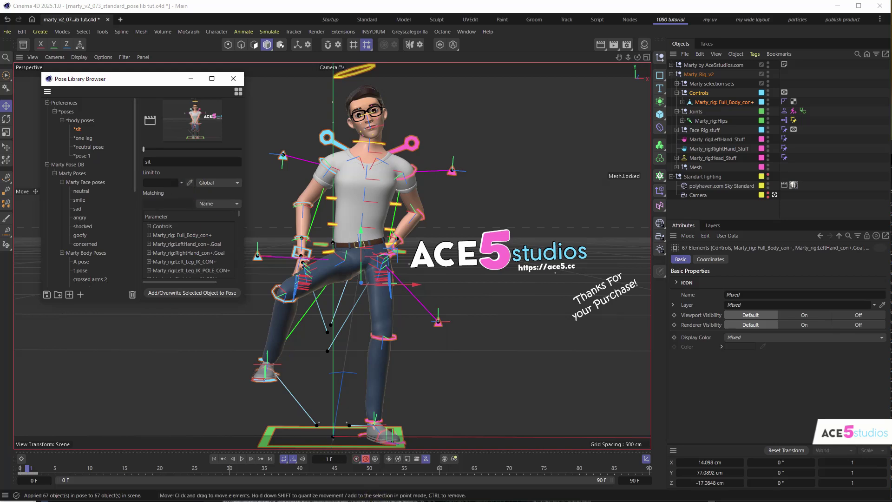
click(374, 501)
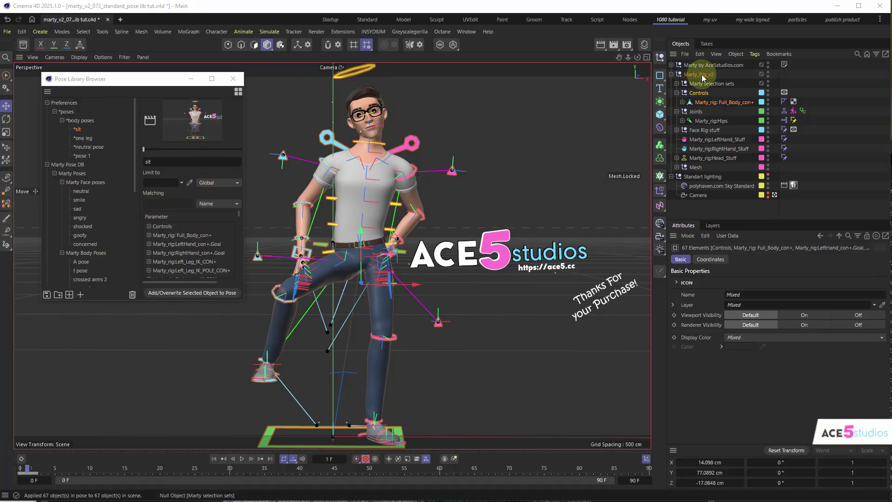
Step: Ctrl-drag Marty_Rig_v2 about 84.7 cm along X to place a duplicate rig
click(699, 74)
click(368, 435)
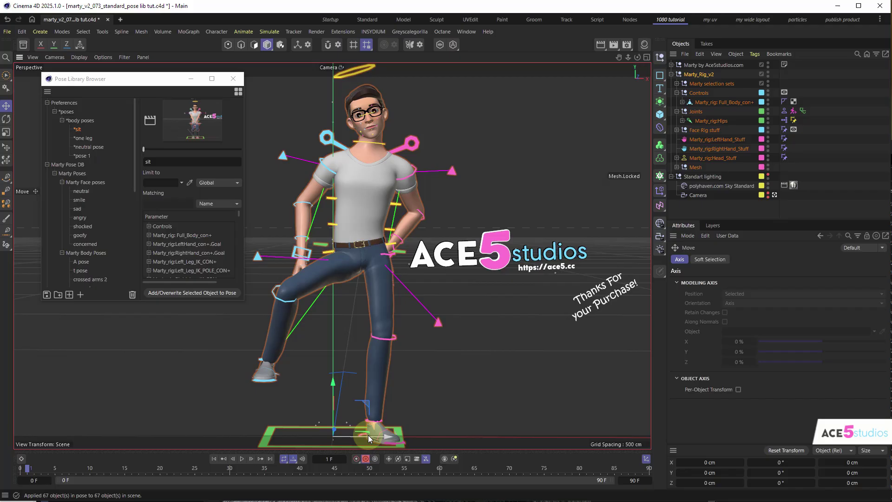
ctrl+drag(369, 434, 537, 439)
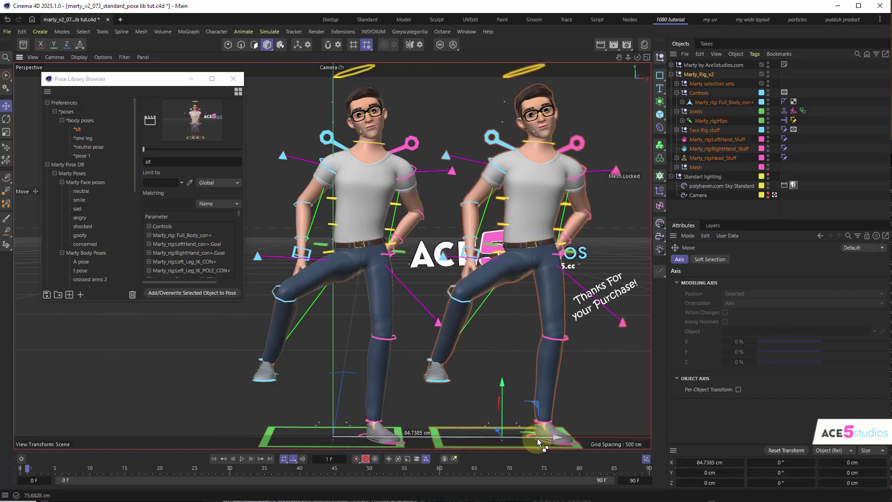
key(shift+F3)
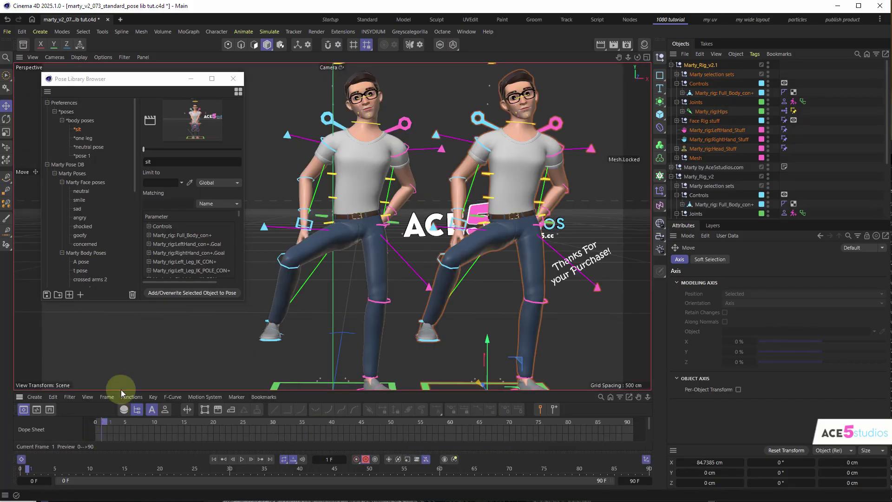
drag(126, 388, 144, 307)
click(45, 375)
click(315, 295)
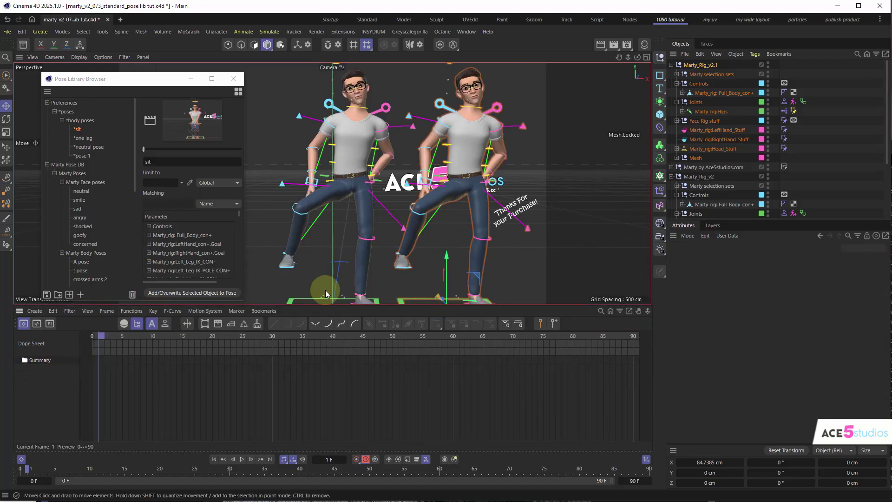
drag(315, 304, 318, 365)
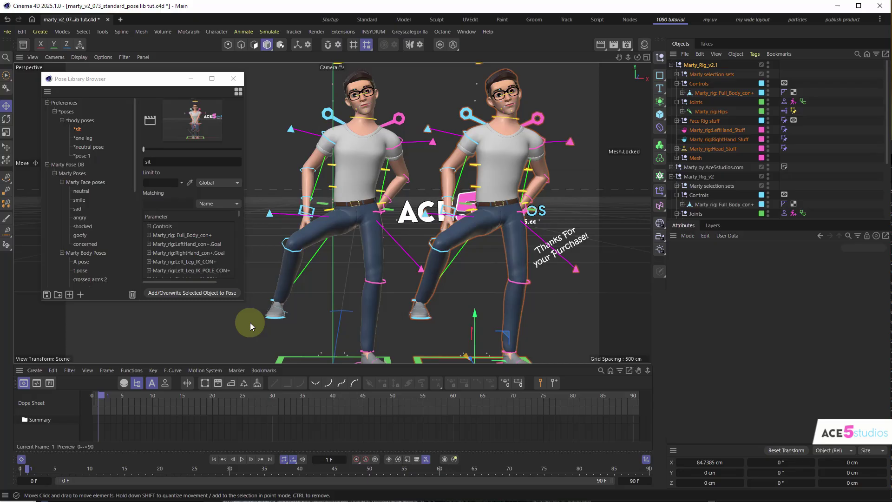
key(shift+F3)
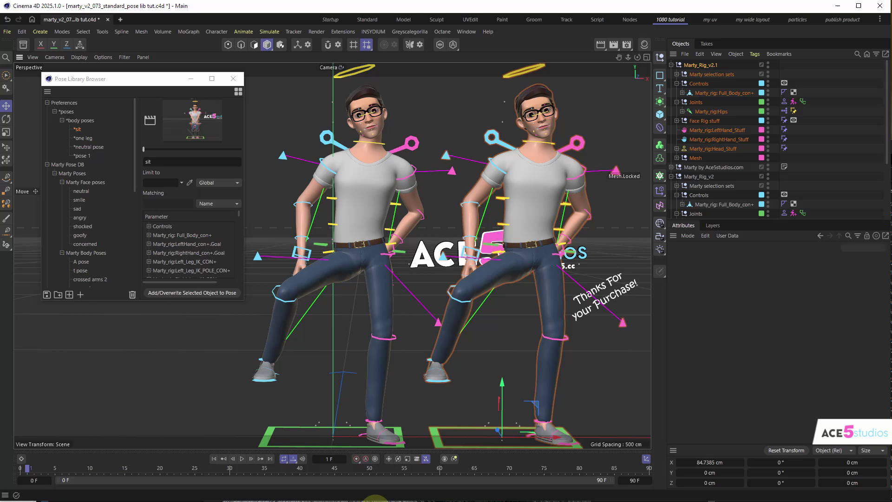
Step: Open the body poses Thumbnail View and blend pose 1 onto the selected rig's Controls
click(238, 92)
drag(256, 87, 85, 83)
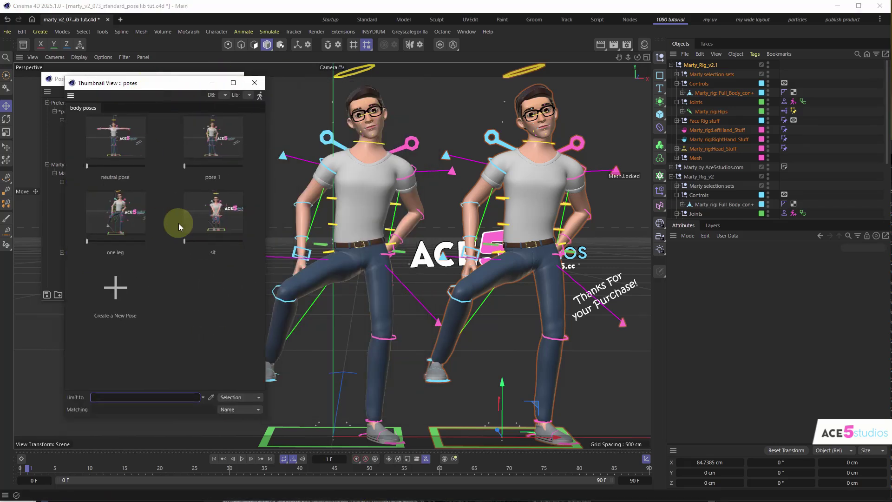
click(201, 166)
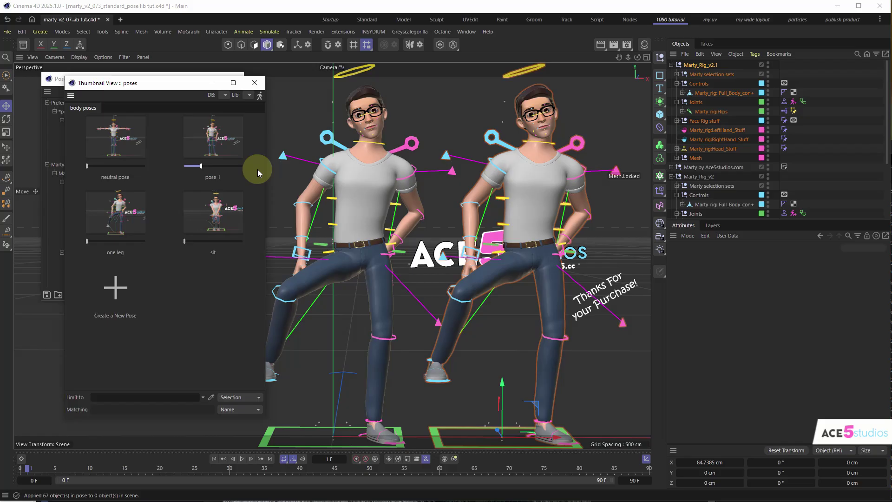
drag(231, 165, 124, 158)
click(700, 85)
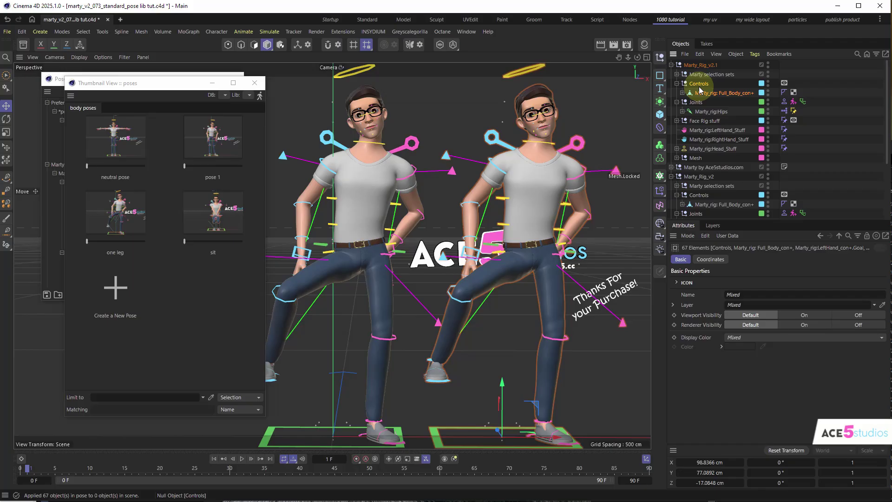
drag(185, 166, 133, 178)
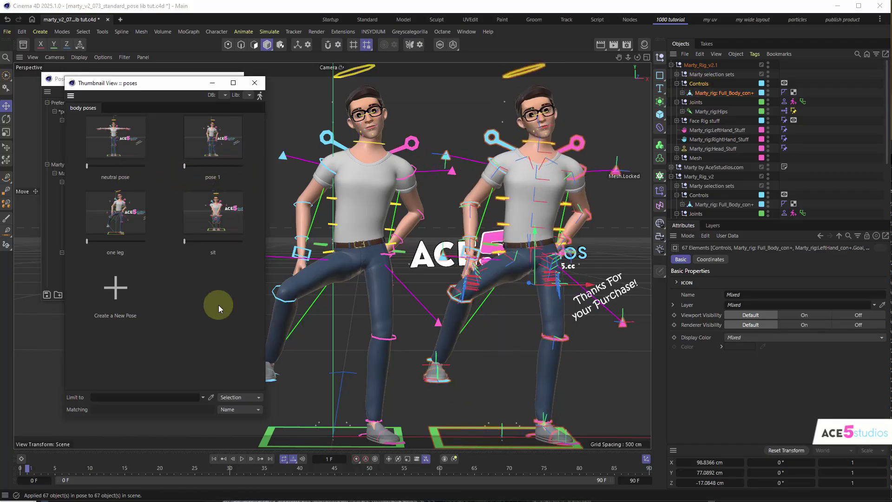
Step: Set Limit to Global and apply pose 1, sit and neutral pose to both rigs
click(239, 397)
click(239, 409)
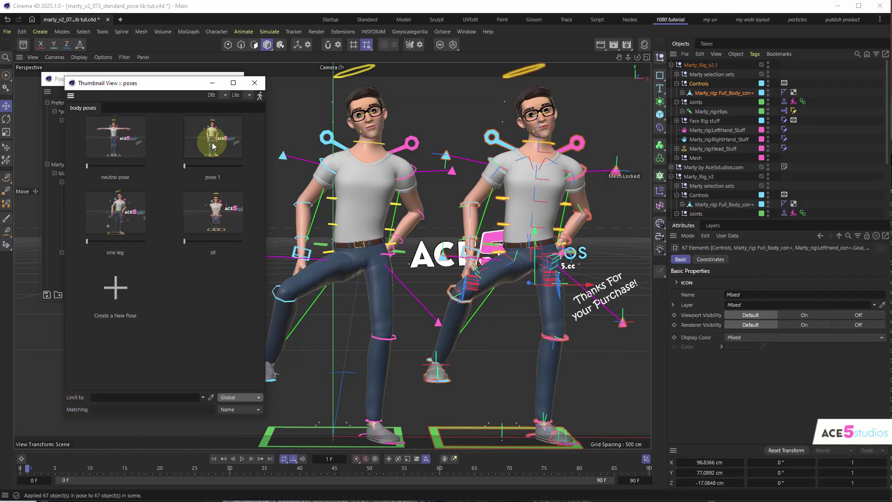
drag(184, 166, 144, 177)
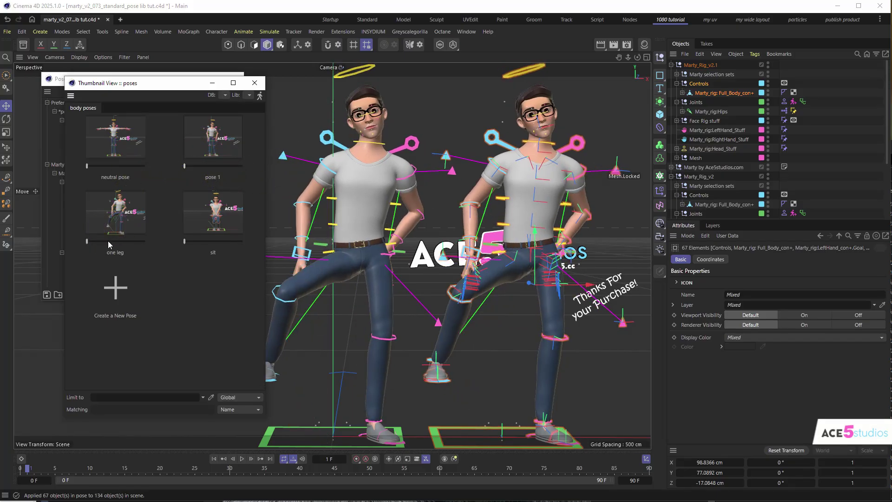
drag(192, 246, 131, 247)
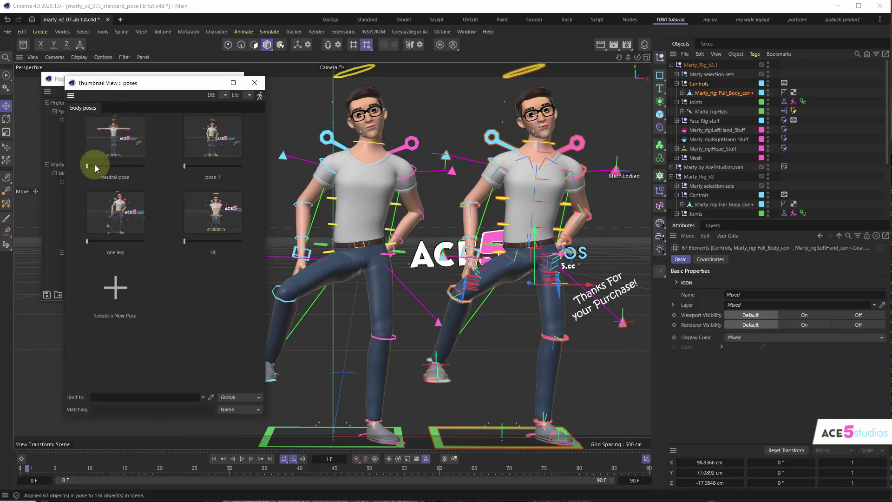
click(114, 134)
click(195, 214)
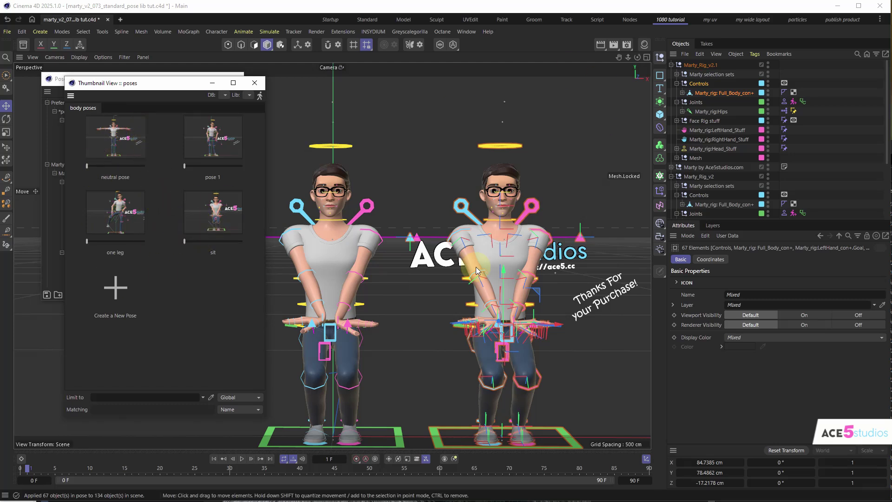
Step: Reset both characters to the neutral T-pose and select the rig's full Controls hierarchy
click(145, 139)
click(691, 66)
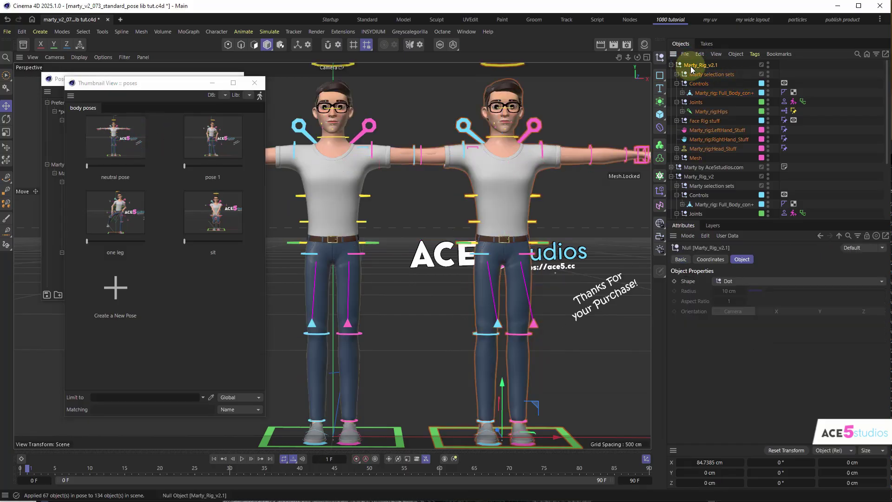
click(677, 84)
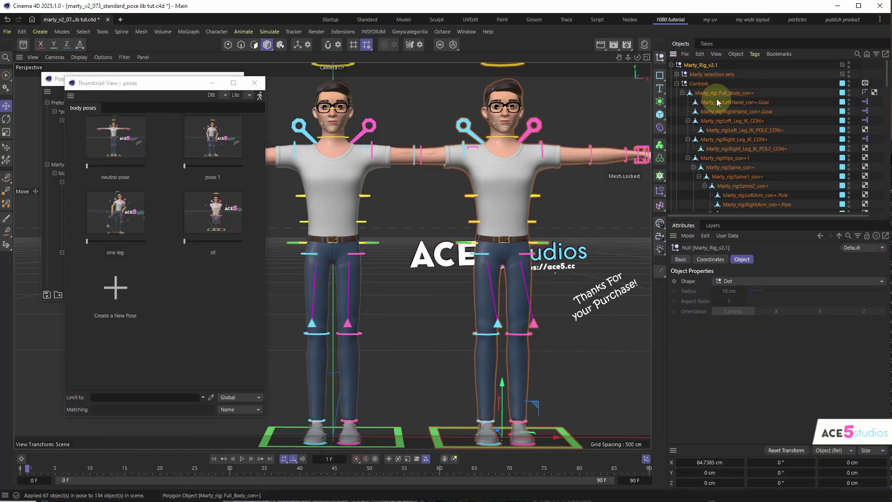
middle_click(698, 86)
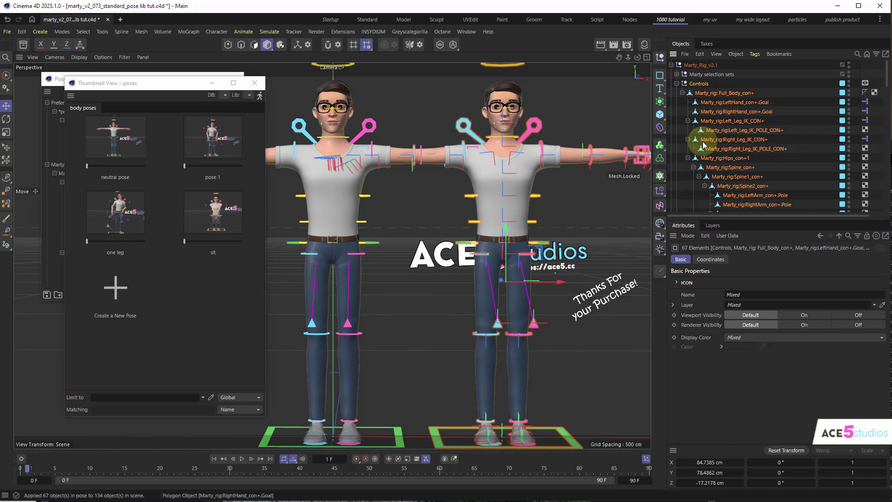
Step: Use the Naming Tool to replace 'Marty' with 'Marc' in the selected control names
key(shift+c)
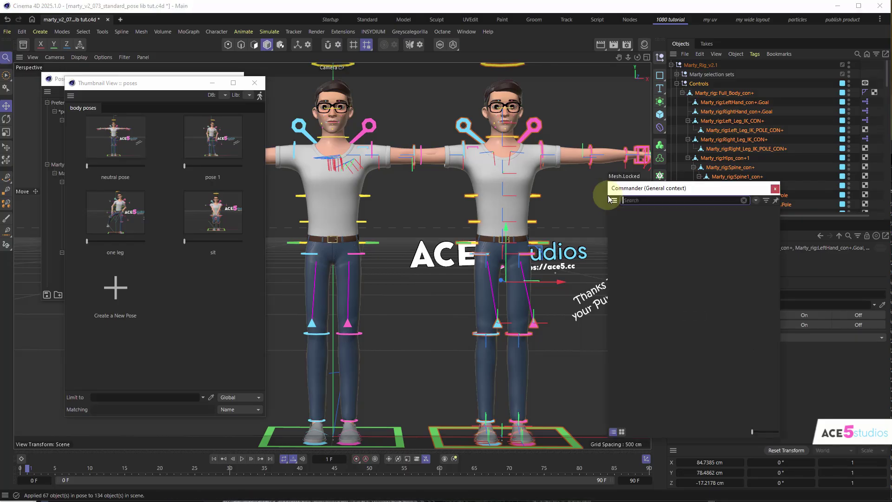
key(Return)
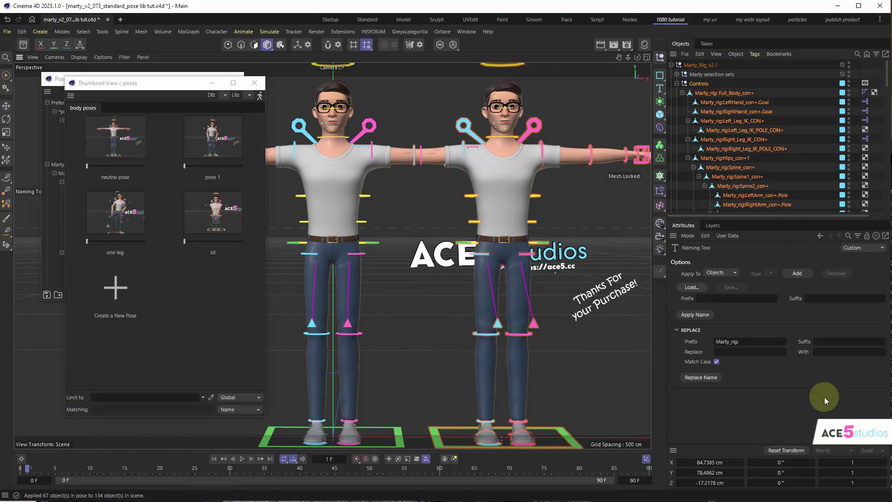
click(729, 341)
key(BackSpace)
key(BackSpace)
key(BackSpace)
key(BackSpace)
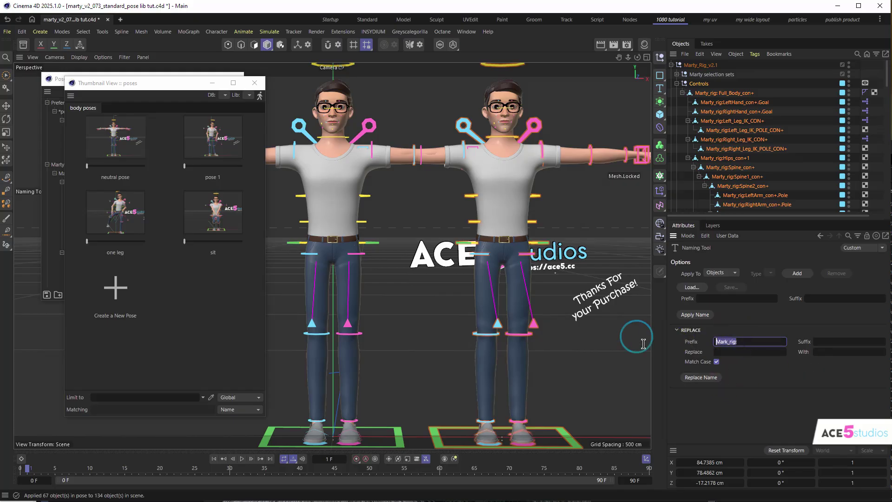
key(BackSpace)
click(727, 352)
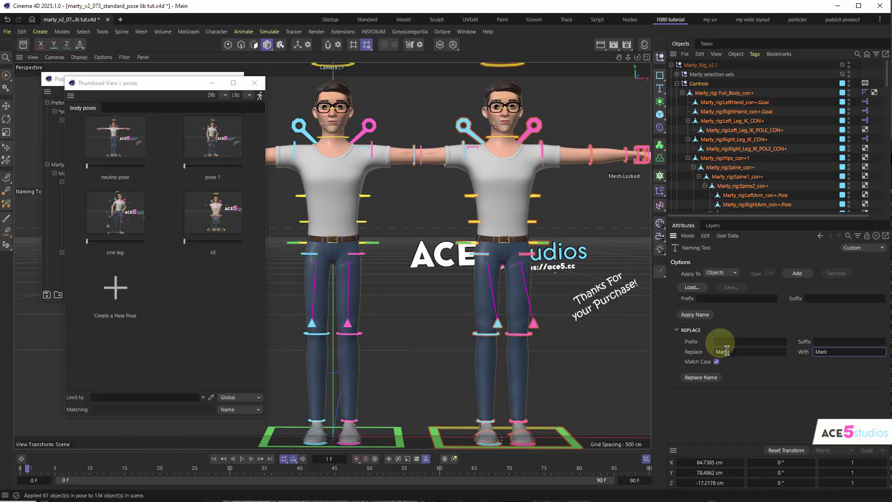
text(Marty)
click(701, 377)
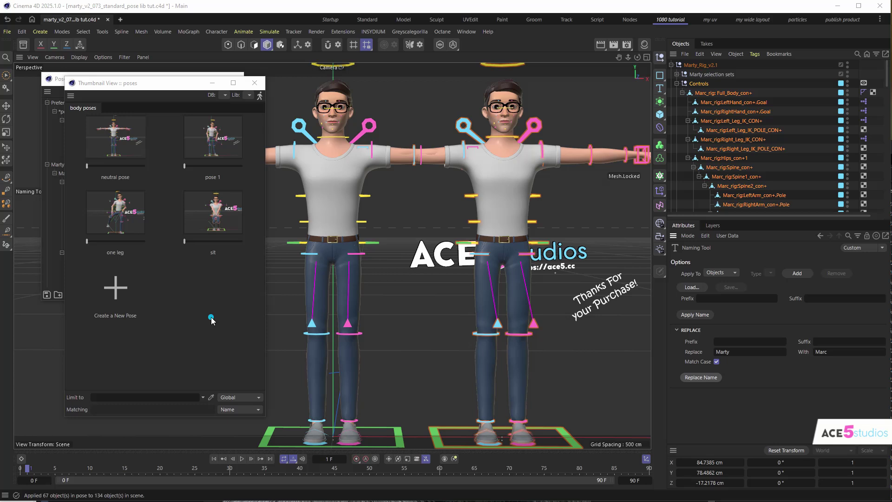
Step: Test pose 1 with Match to End, Separator, then settle on Namespace matching
drag(214, 166, 281, 168)
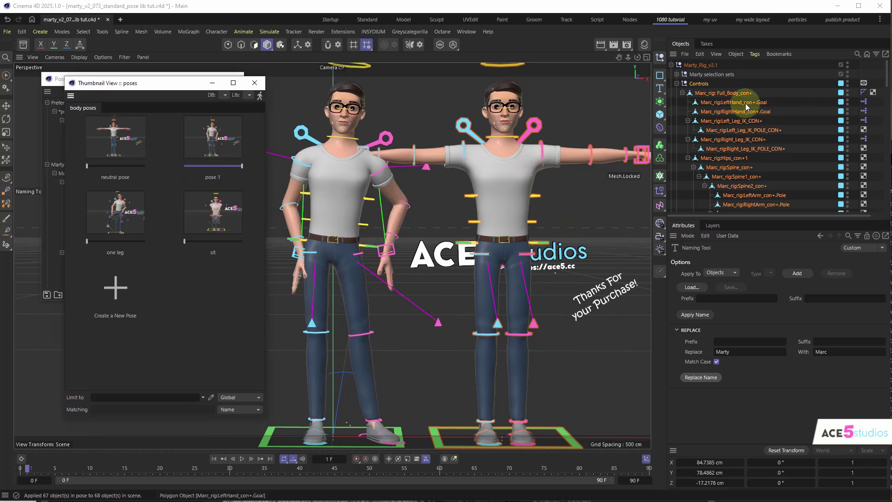
drag(240, 166, 125, 176)
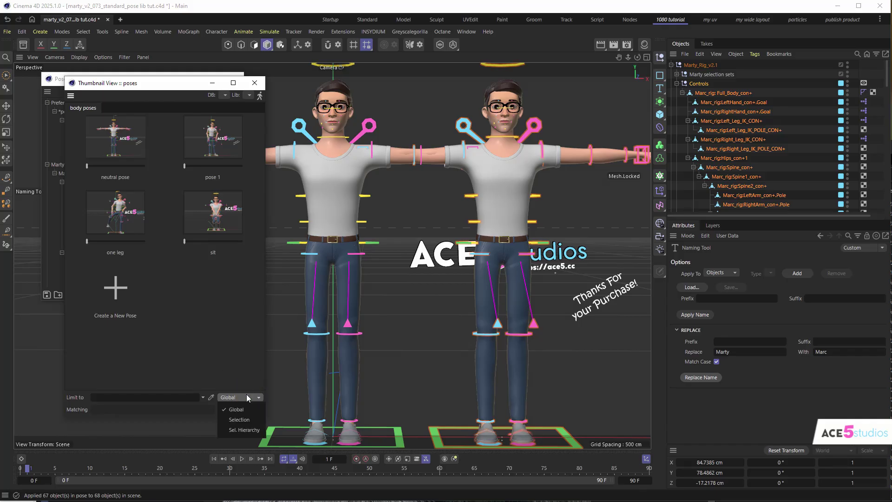
click(245, 410)
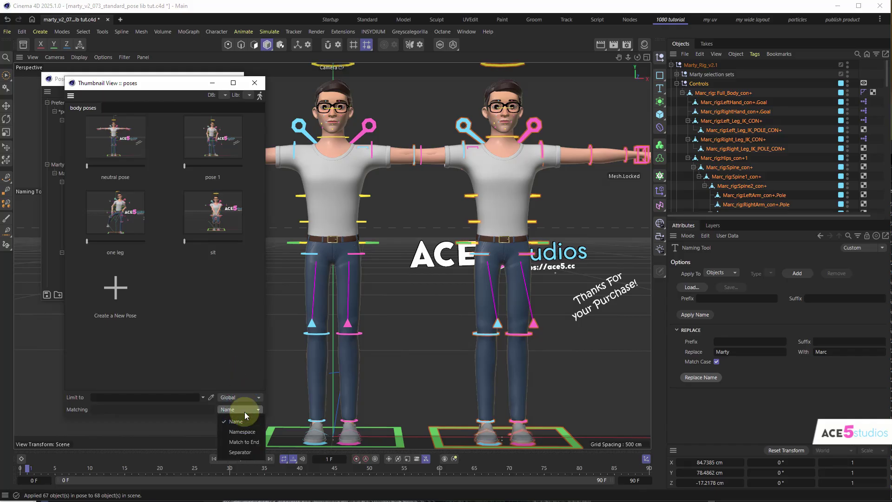
click(253, 443)
drag(270, 169, 53, 171)
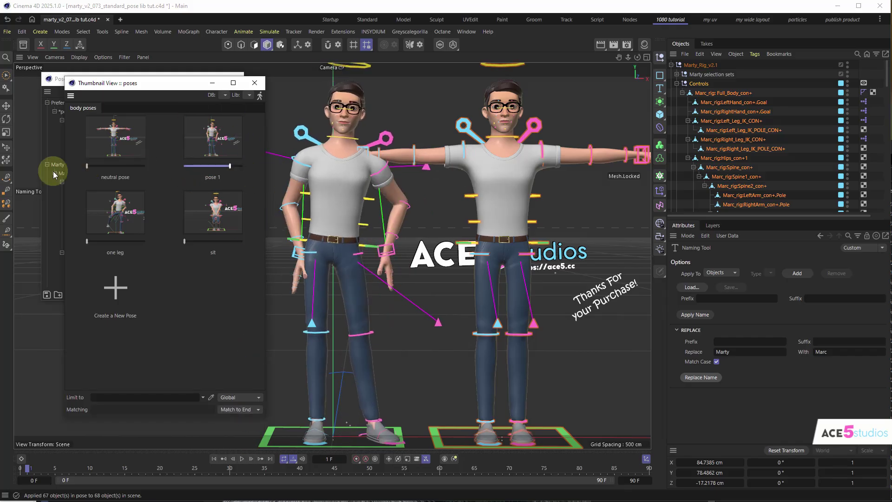
click(247, 409)
click(240, 453)
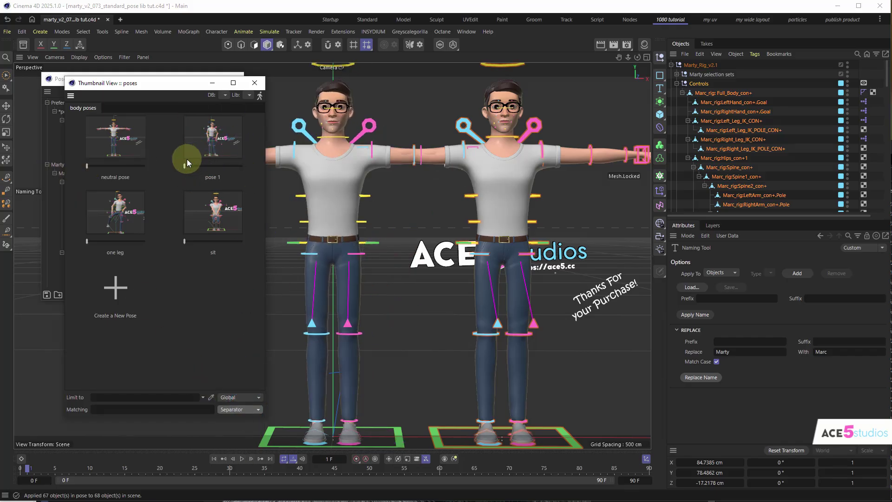
click(248, 410)
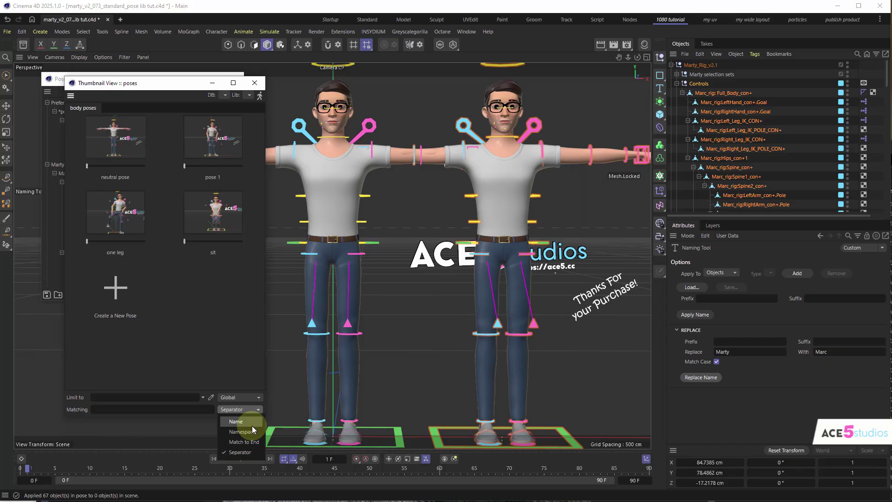
click(246, 424)
drag(198, 168, 35, 163)
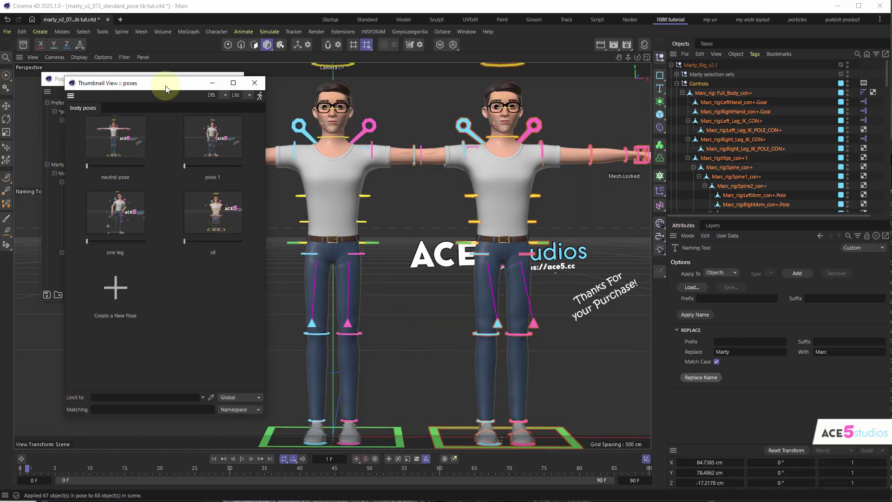
Step: Rearrange the Thumbnail View and Pose Library Browser windows
drag(165, 85, 1, 92)
drag(0, 233, 169, 238)
drag(135, 83, 147, 89)
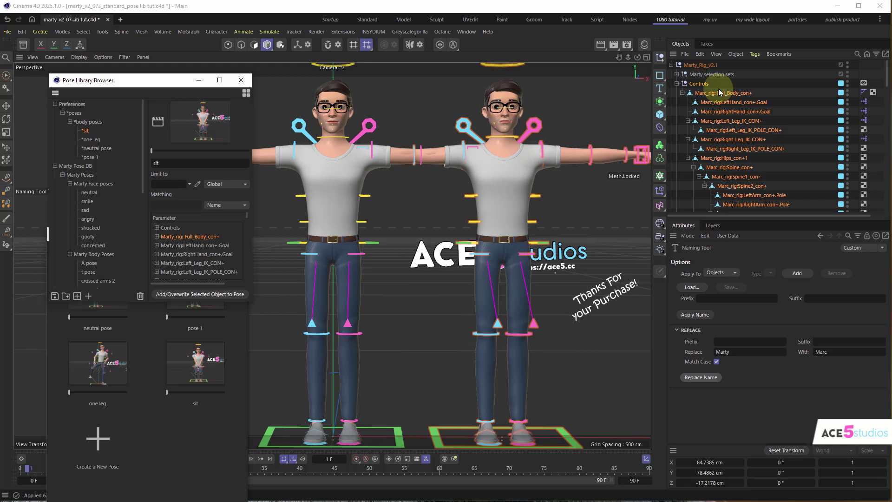
Step: Select all controls under the Marty_Rig_v2 rig
click(678, 84)
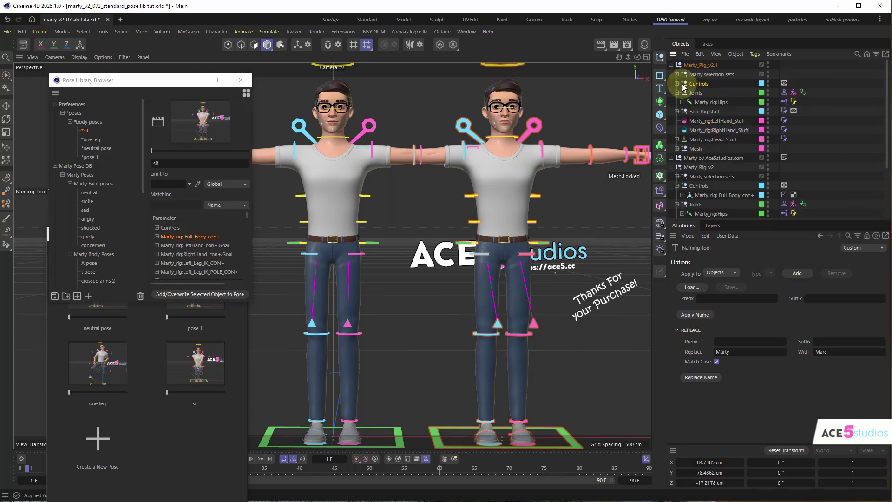
click(678, 169)
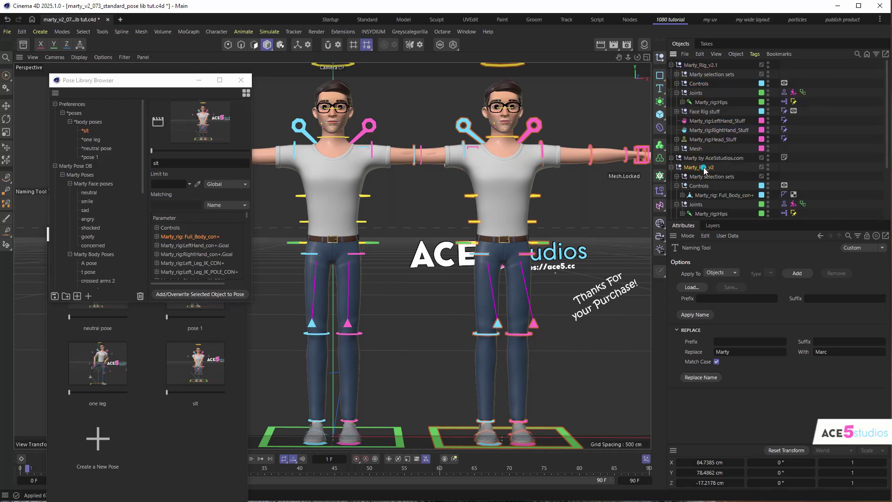
scroll(678, 174, down, 3)
click(702, 131)
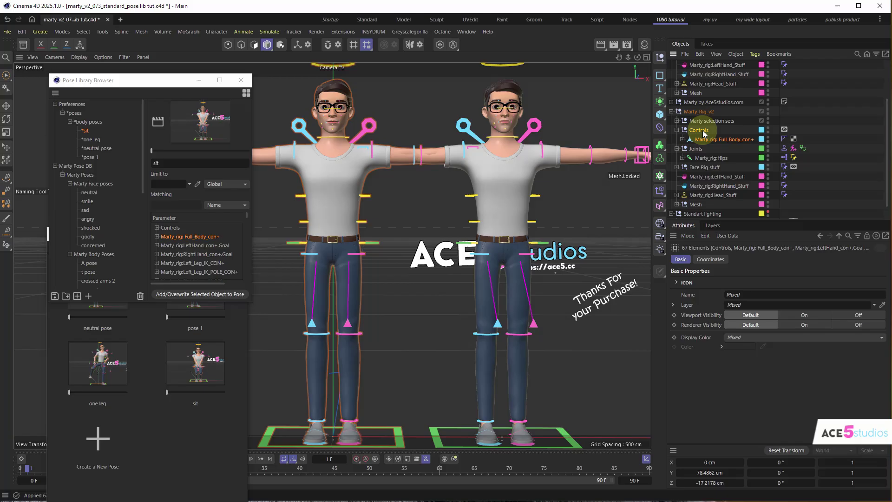
Step: Replace 'Marty_rig:' with nothing via the Naming Tool and check Full_Body_con+ children
key(shift+c)
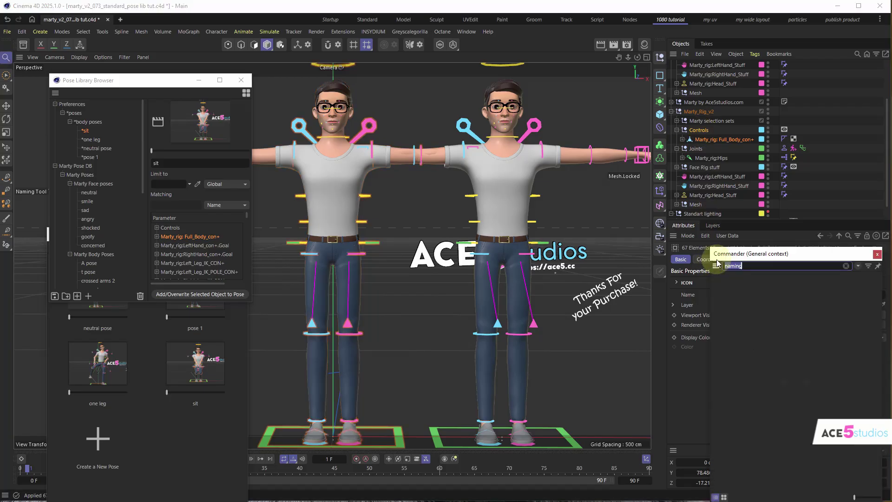
click(754, 282)
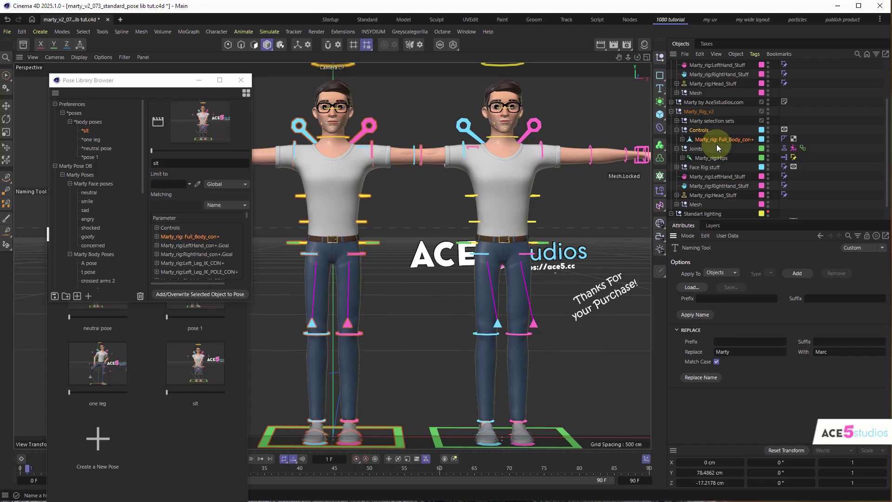
click(746, 352)
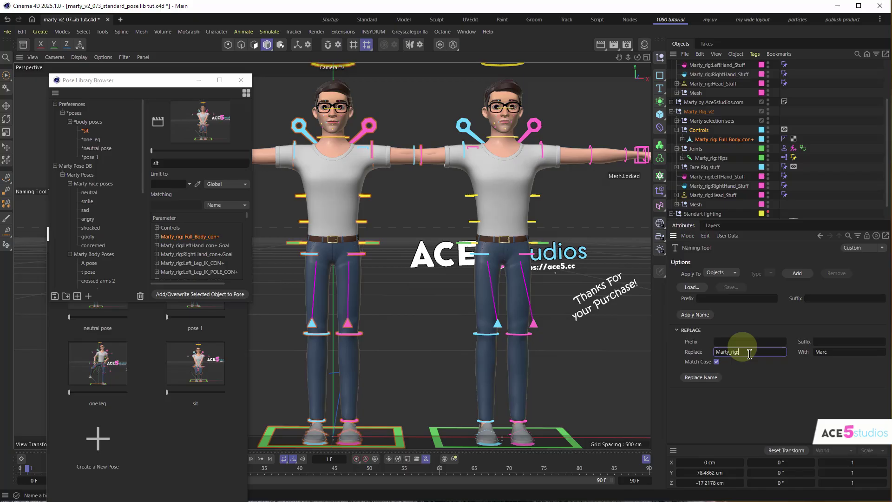
text(Marty_rig:)
click(856, 352)
click(701, 377)
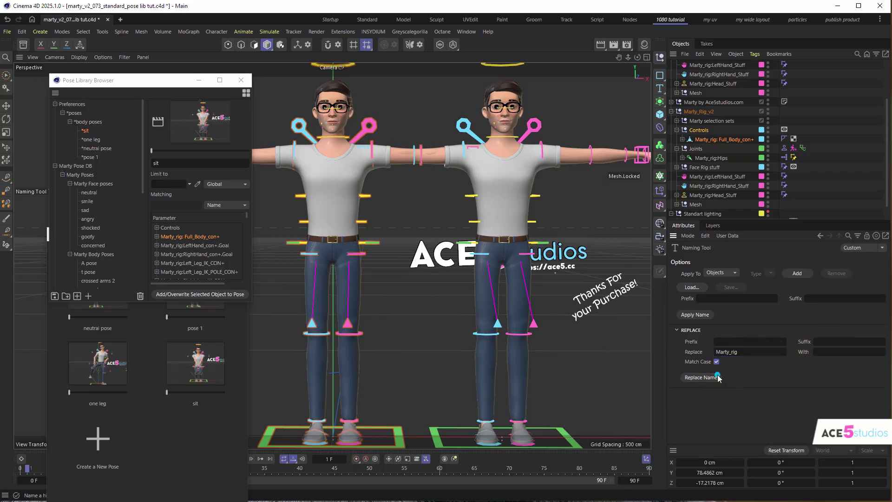
click(682, 138)
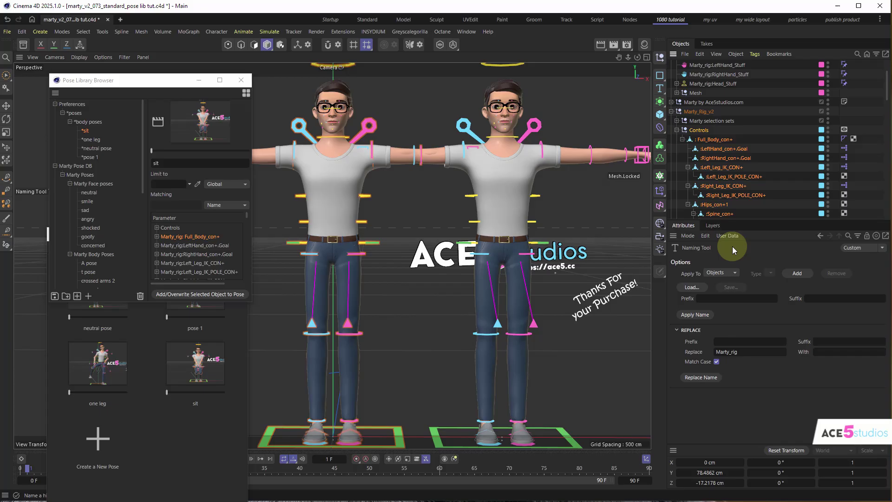
scroll(715, 141, up, 3)
click(682, 195)
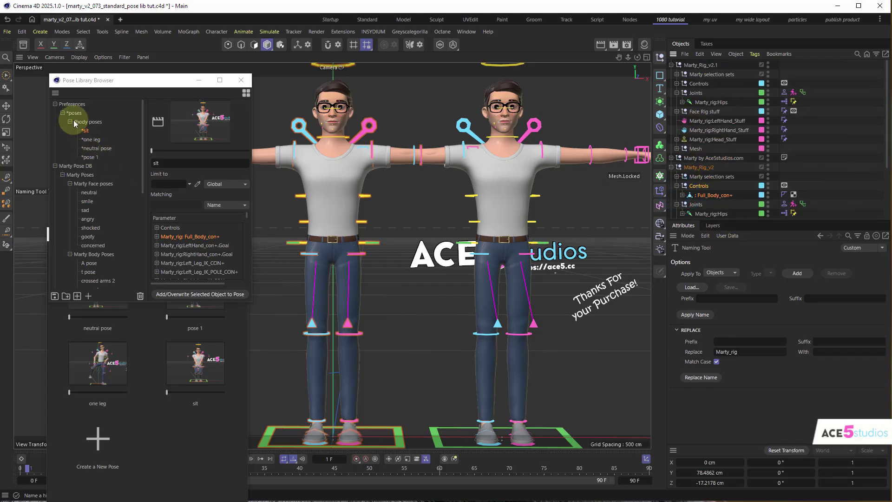
Step: Lower the left character's hips, raise one foot and tilt its head
key(e)
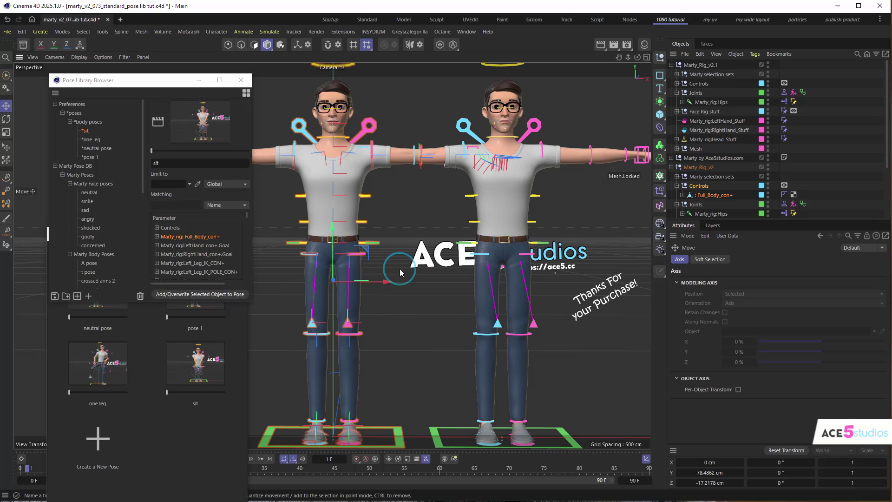
click(375, 242)
drag(394, 260, 342, 320)
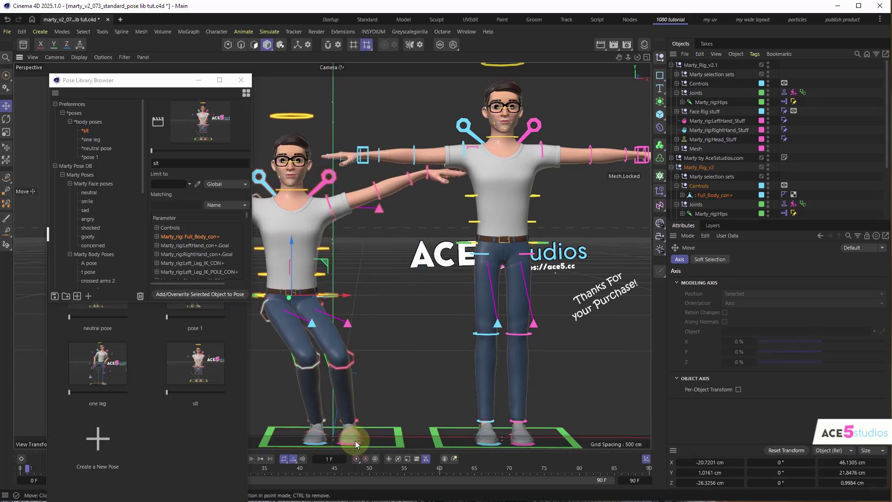
drag(387, 385, 448, 304)
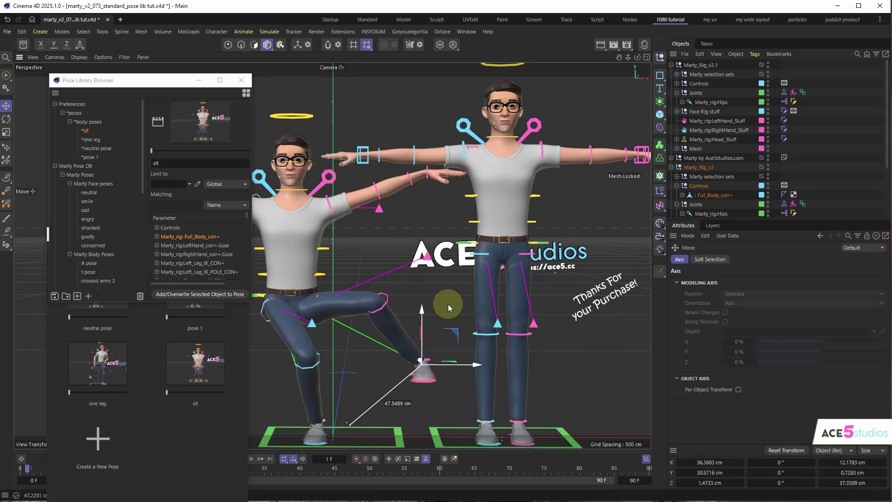
click(286, 120)
key(r)
drag(375, 136, 374, 163)
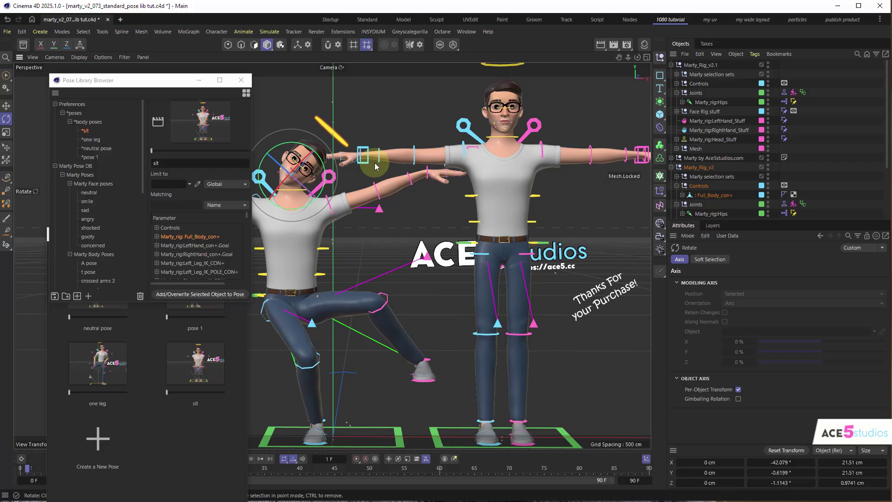
Step: Save all posed controls as 'New Pose' with a captured viewport thumbnail
middle_click(701, 187)
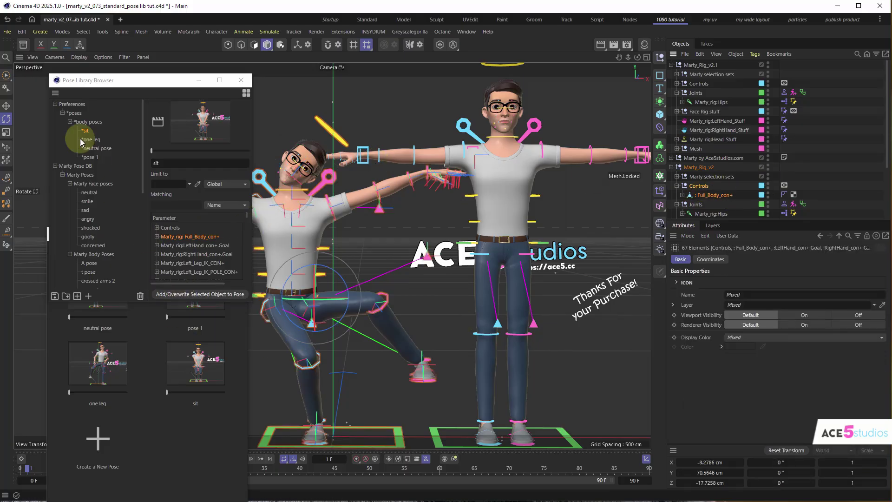
click(89, 296)
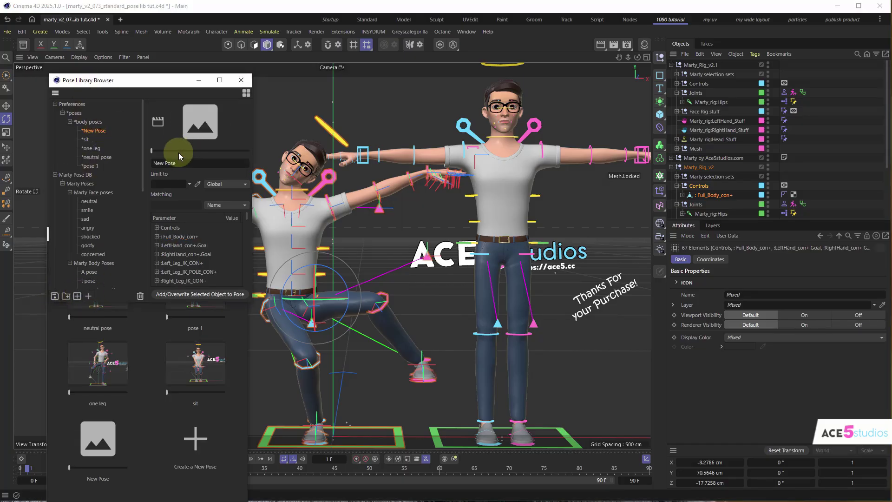
click(162, 117)
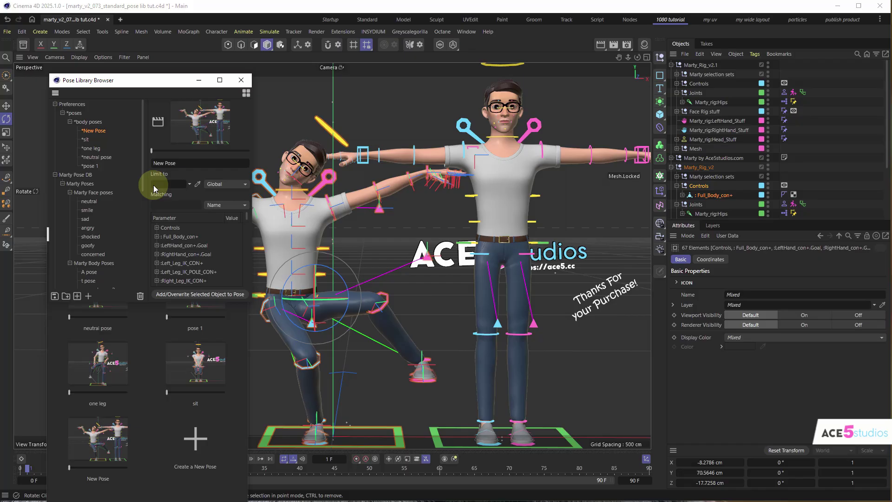
drag(175, 233, 160, 99)
click(103, 344)
click(235, 426)
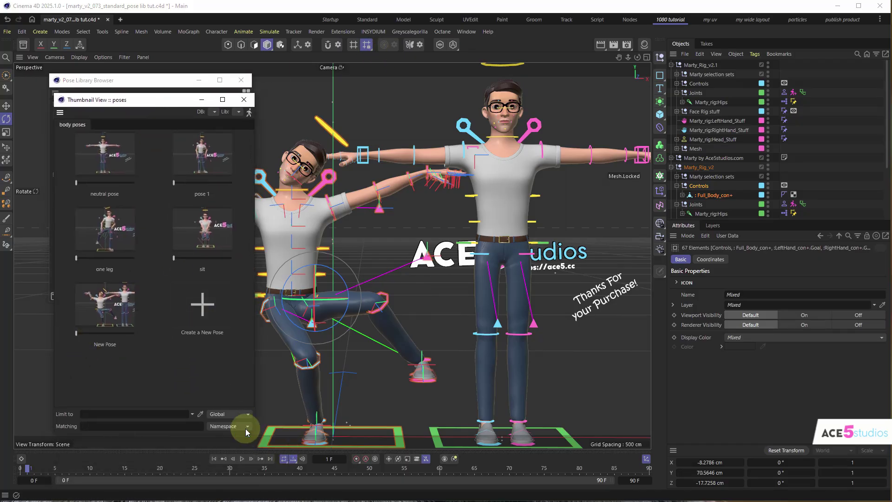
Step: Set matching to Match to End and blend New Pose fully onto the right character
click(230, 457)
click(110, 308)
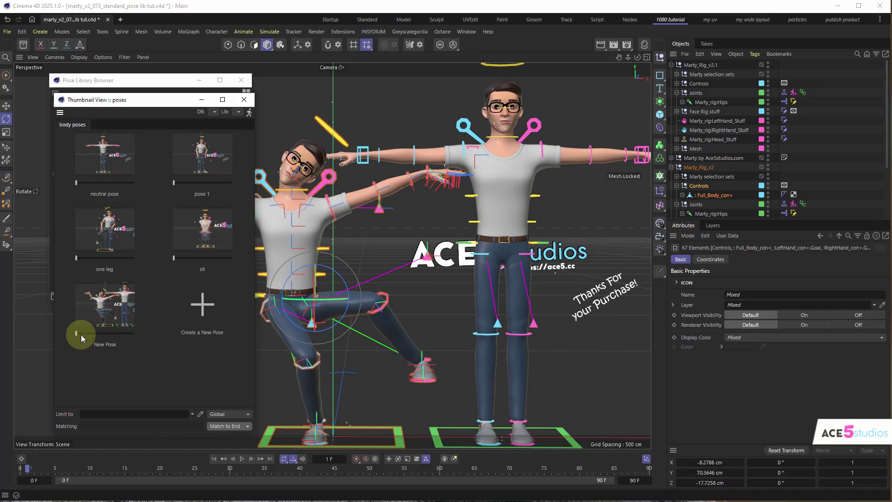
drag(80, 334, 231, 354)
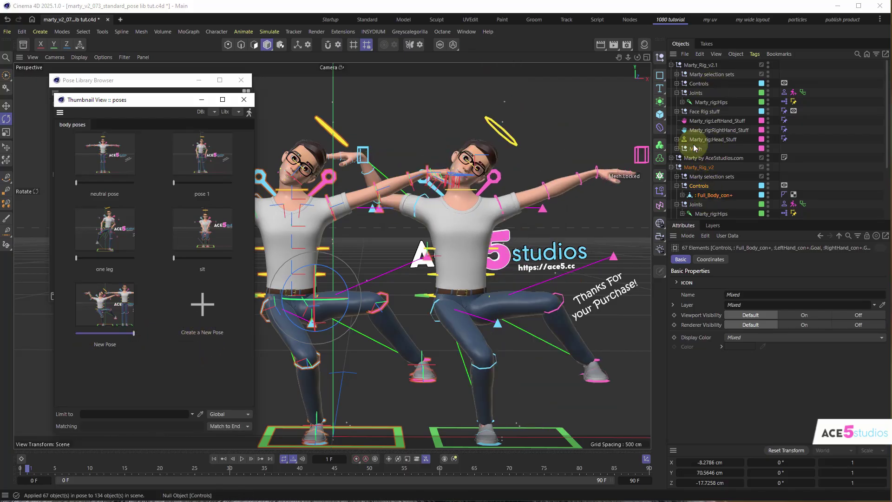
Step: Inspect the rig's control names and show the sit pose's details in the Pose Library Browser
click(697, 121)
click(690, 103)
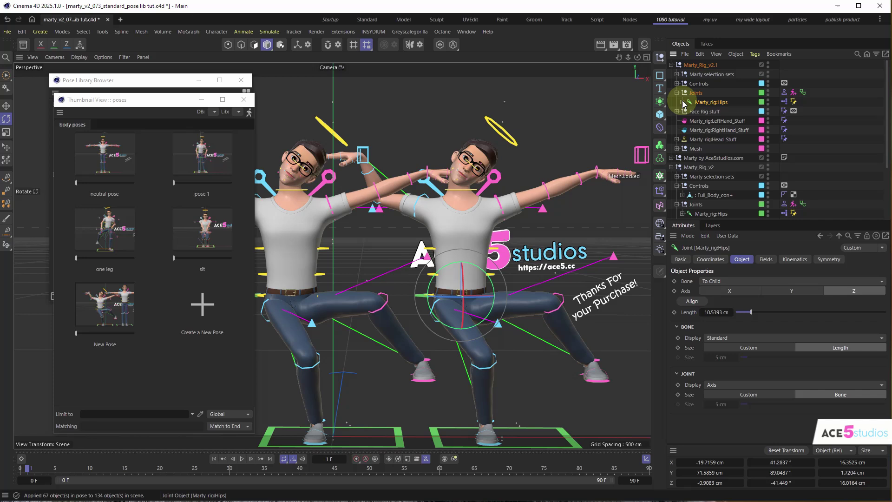
click(677, 83)
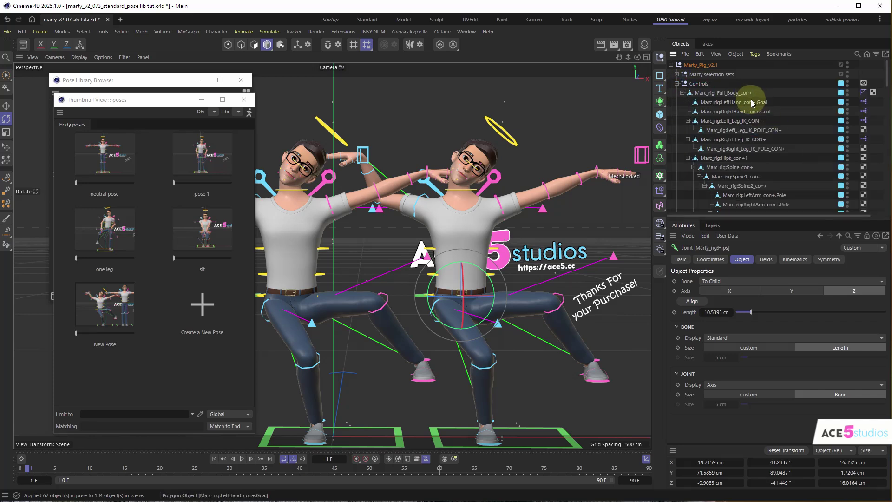
click(162, 81)
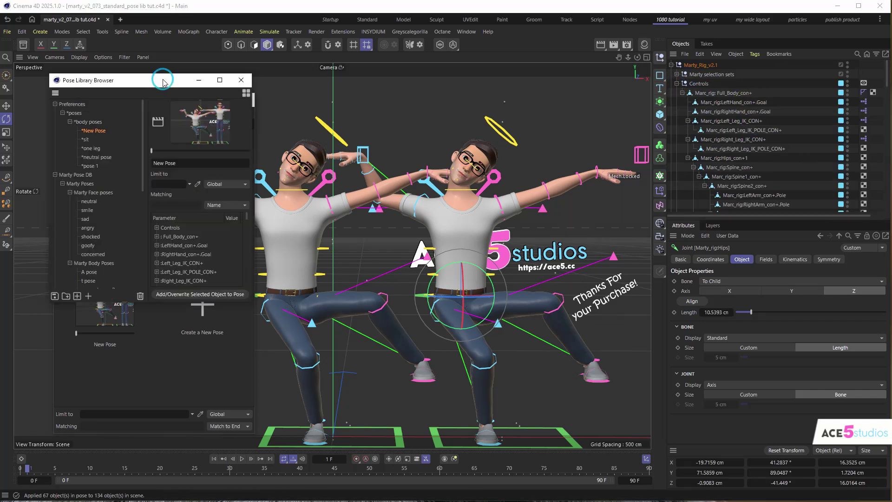
click(85, 140)
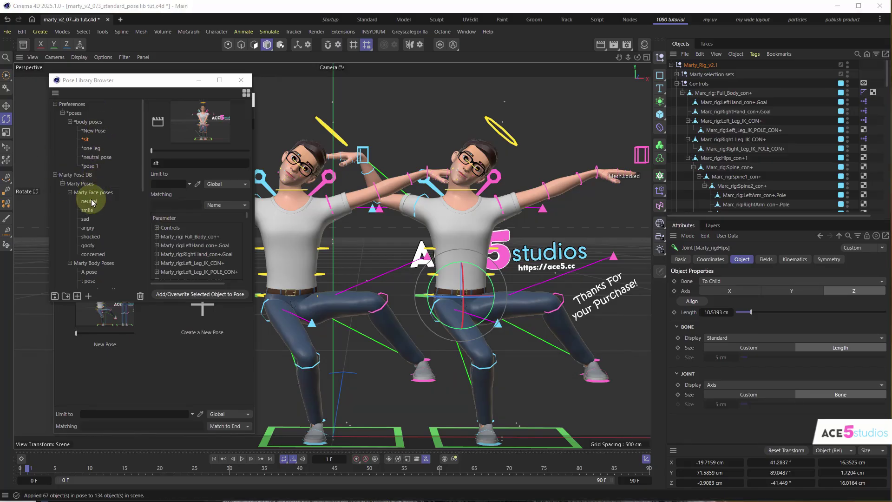
Step: Open the Thumbnail View on the Marty Body Poses tab and move it left
click(93, 263)
scroll(110, 200, down, 4)
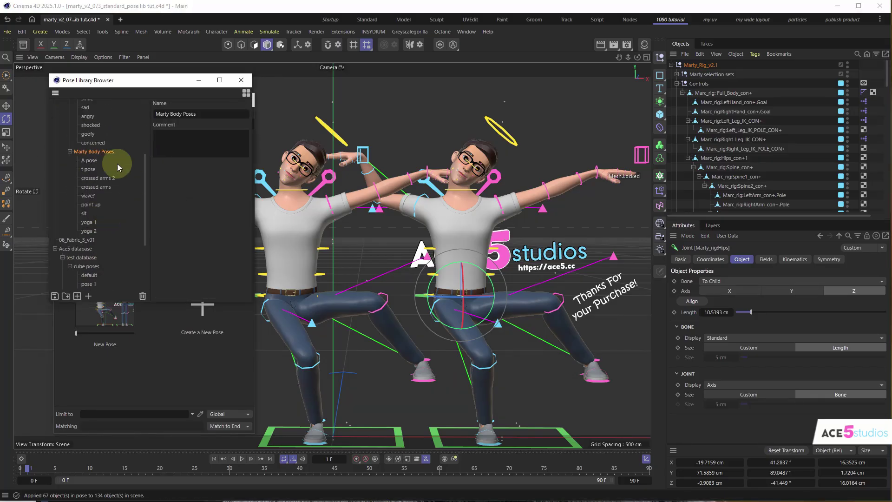
click(147, 382)
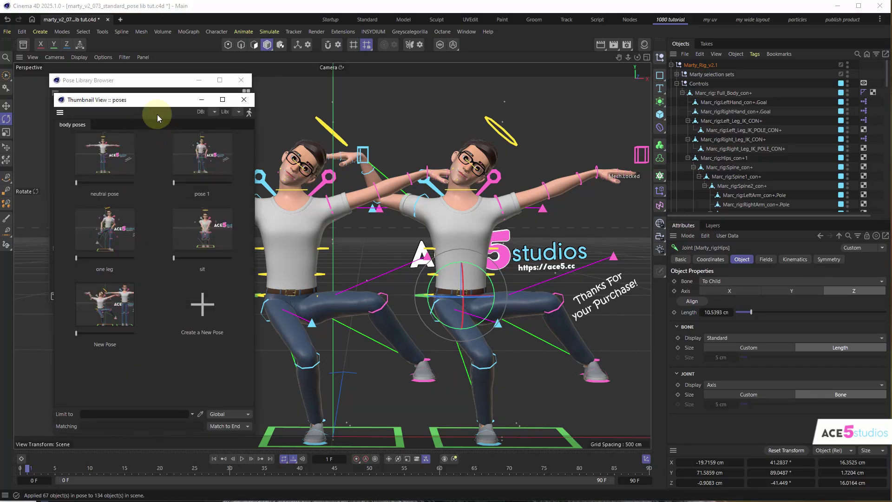
click(246, 100)
click(244, 94)
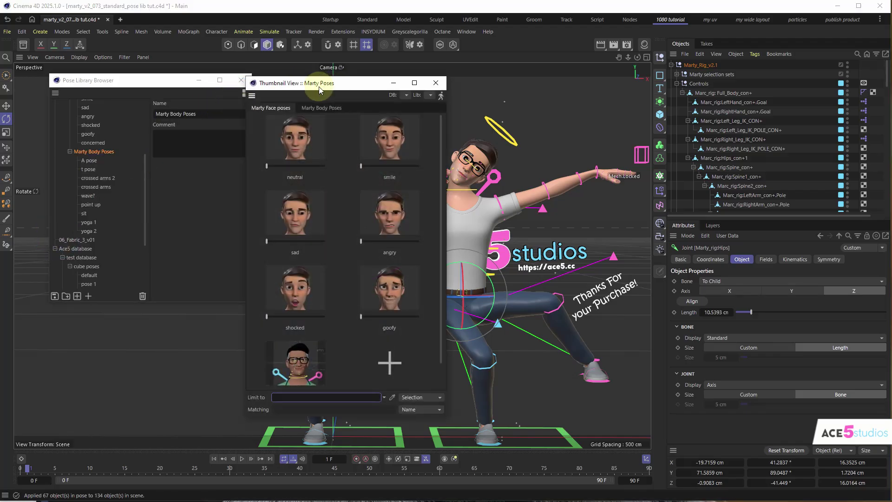
click(323, 108)
drag(330, 83, 91, 91)
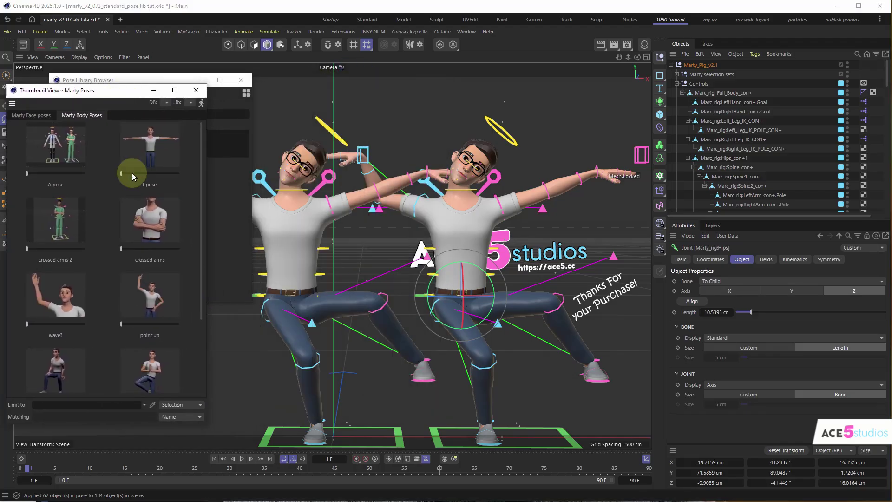
Step: Set Limit to Global and Matching to Match to End
click(189, 405)
click(185, 416)
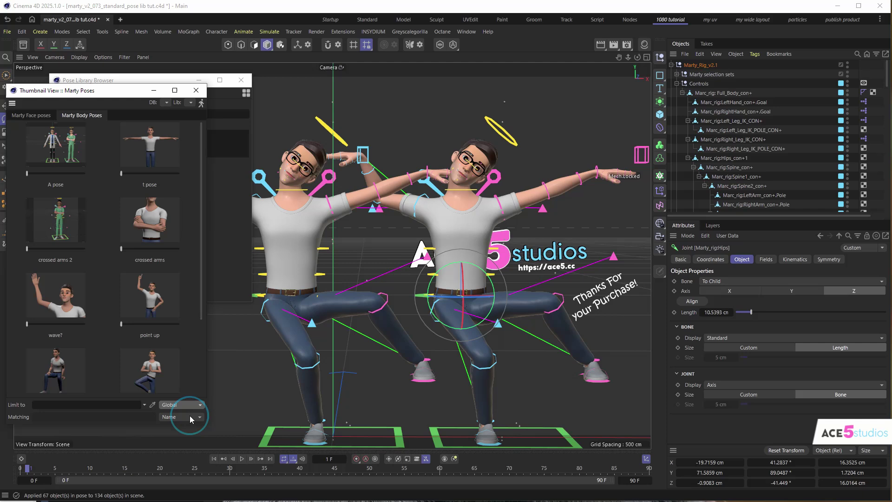
click(189, 417)
click(186, 449)
Step: Blend both rigs through t pose and crossed arms, ending fully in point up
drag(122, 174, 262, 185)
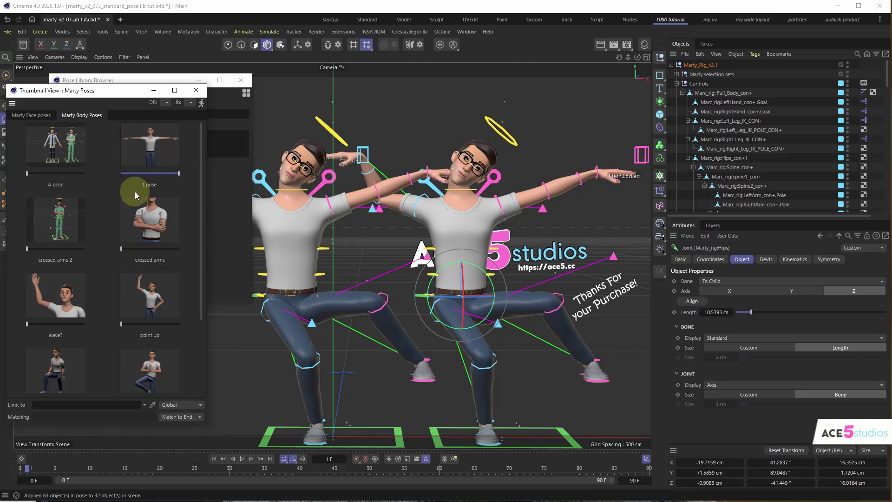
drag(135, 247, 230, 247)
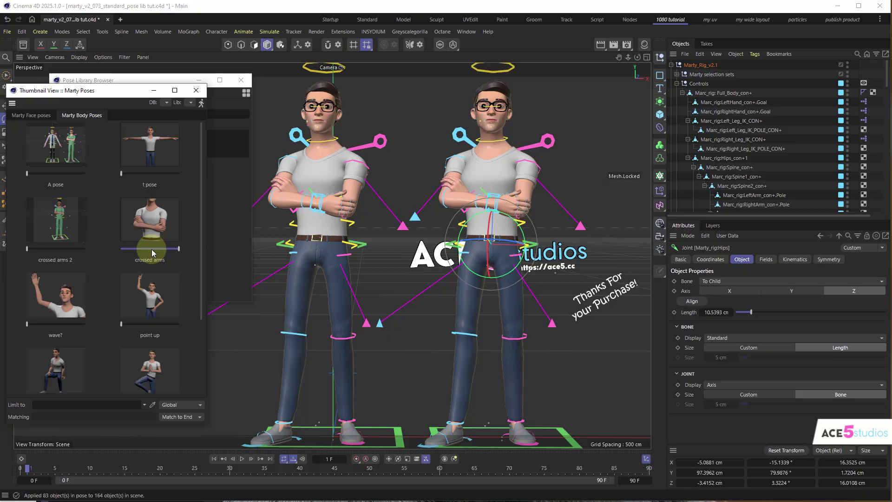
drag(151, 250, 274, 260)
drag(123, 324, 193, 326)
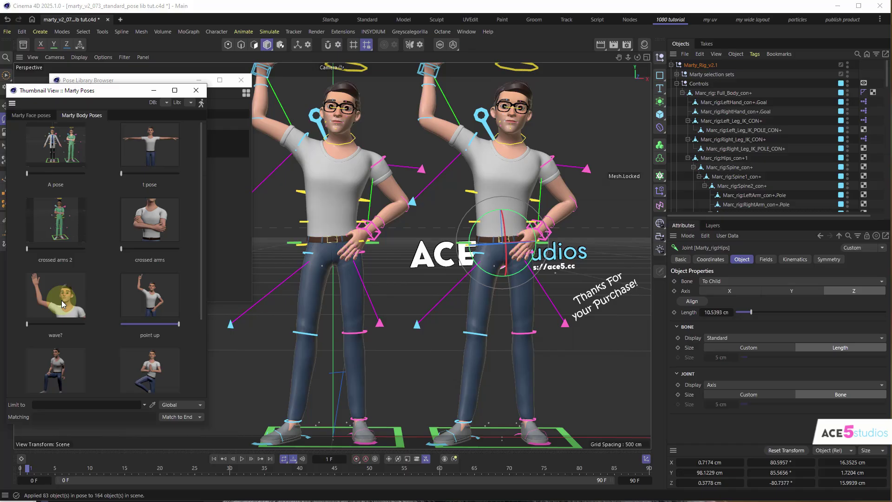
scroll(142, 220, down, 2)
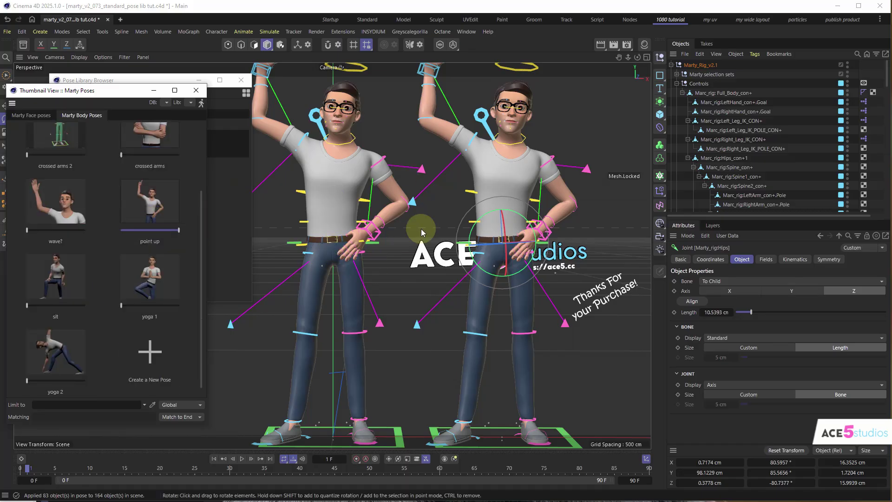
click(298, 243)
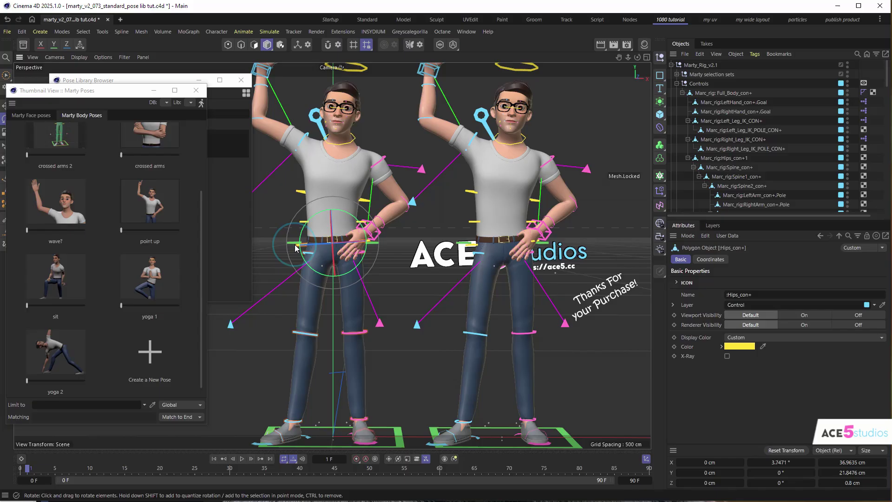
Step: Set Limit to Sel. Hierarchy and apply yoga 1 fully to the left character's Full_Body_con+
click(186, 404)
click(186, 438)
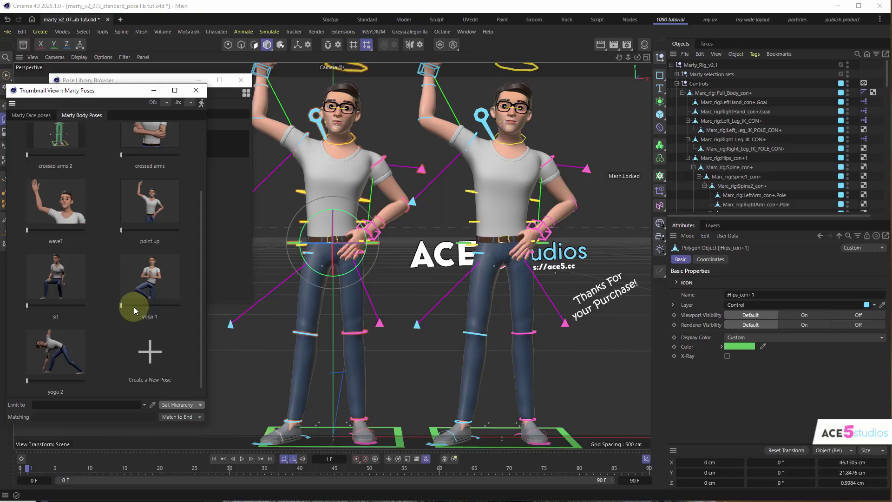
drag(134, 307, 31, 312)
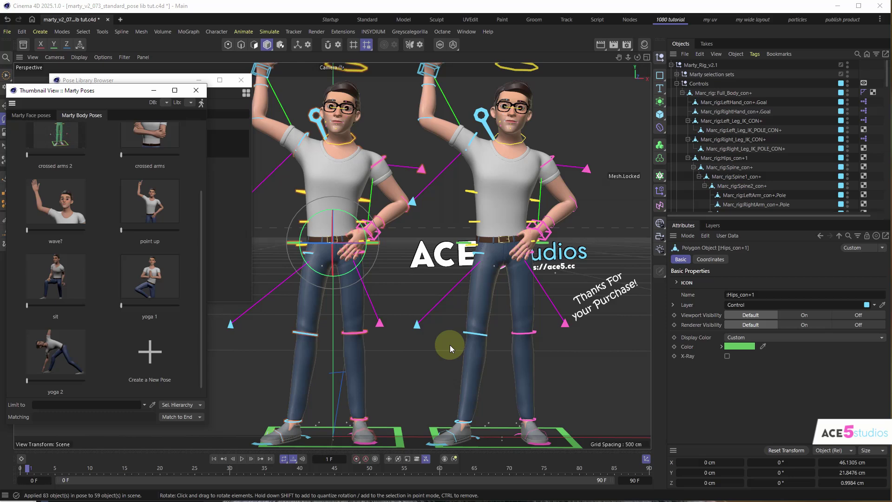
click(400, 432)
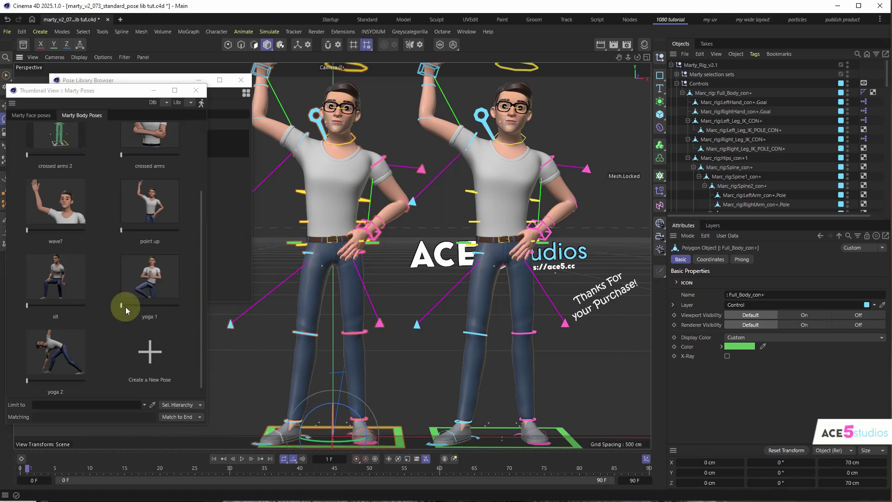
drag(125, 307, 218, 310)
click(183, 405)
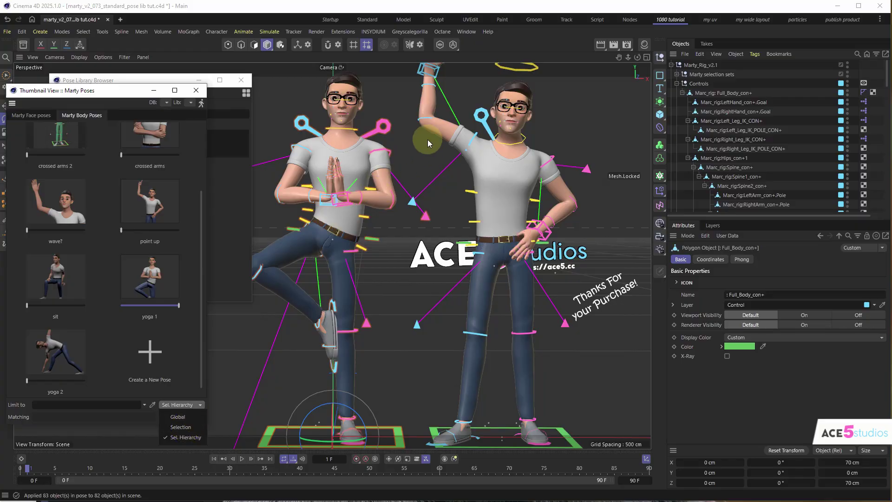
Step: Blend a slight smile from Marty Face poses onto the left character
click(35, 118)
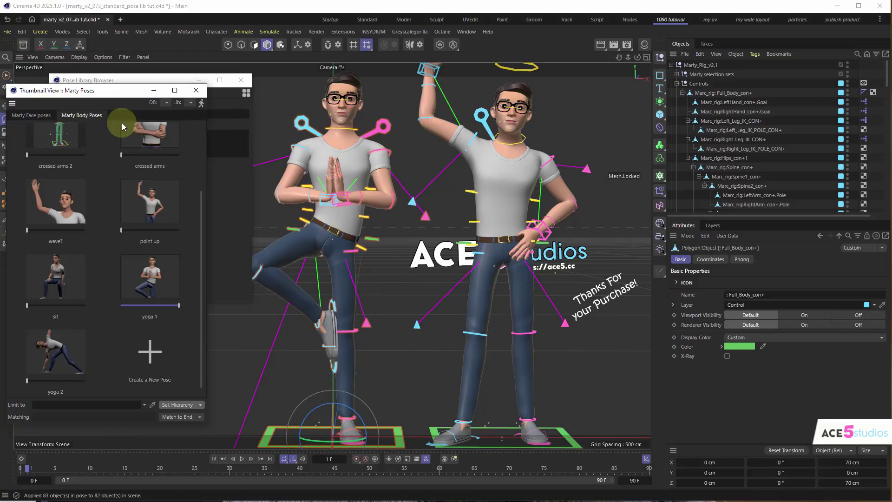
click(33, 116)
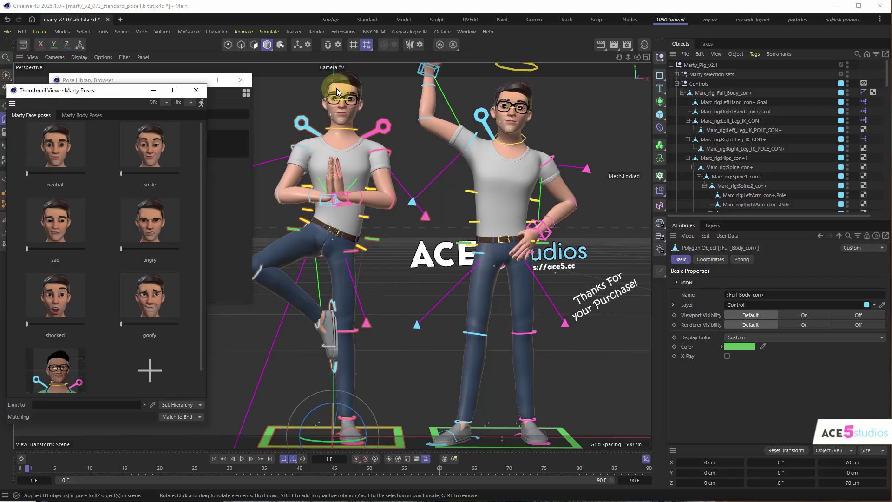
scroll(333, 87, up, 5)
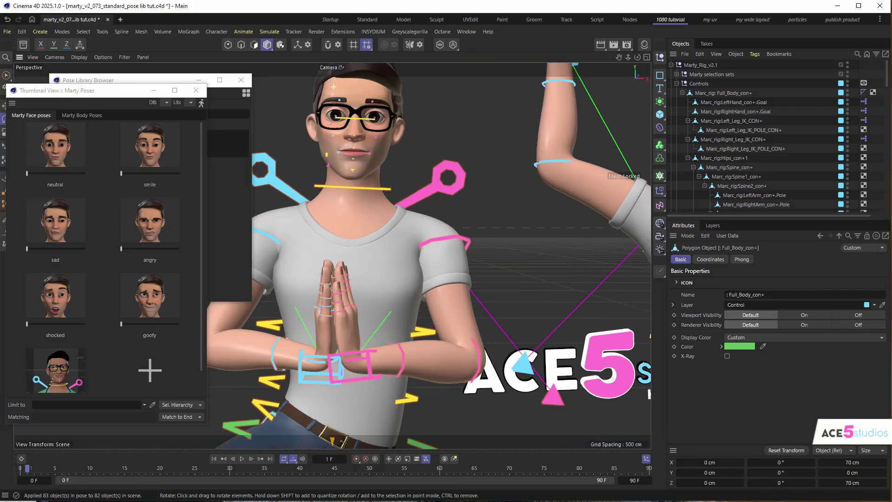
scroll(334, 87, up, 4)
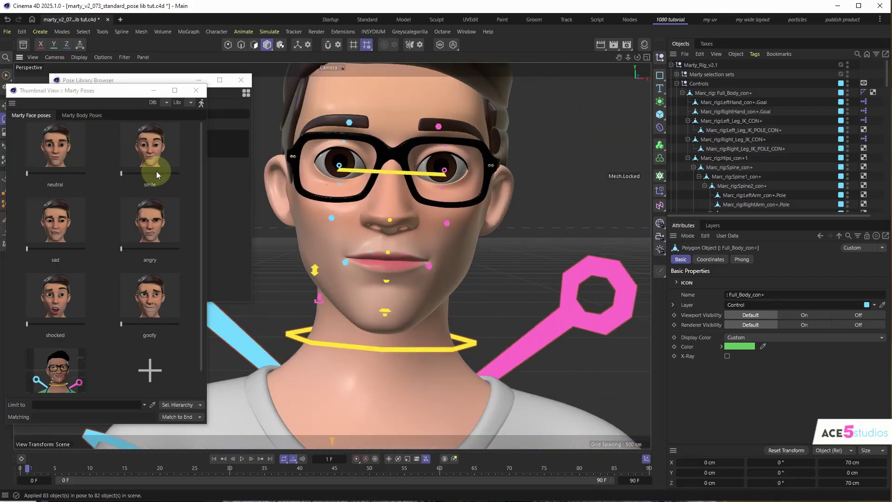
drag(142, 173, 194, 179)
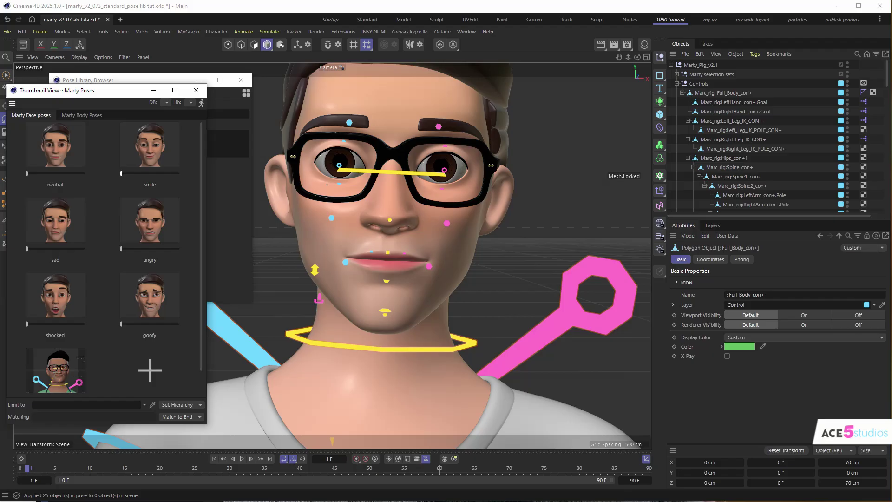
Step: Zoom out to see both characters and confirm matching stays Match to End
click(676, 84)
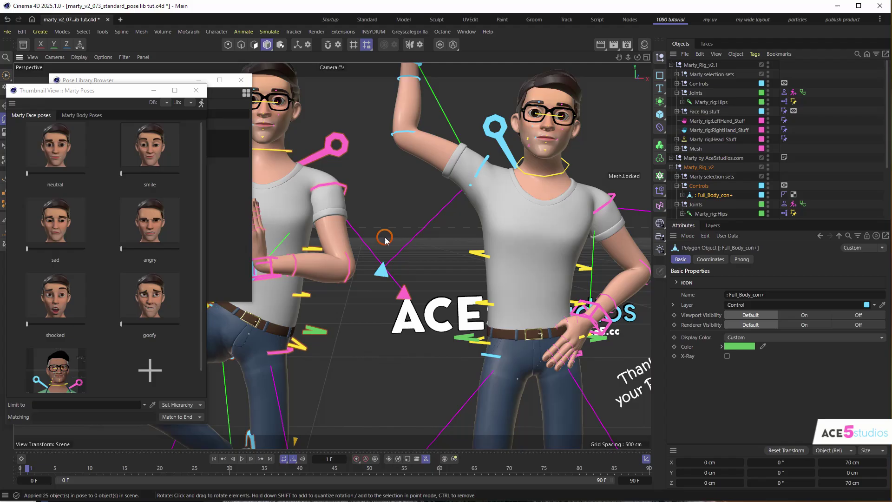
alt+right_drag(384, 239, 299, 255)
click(183, 416)
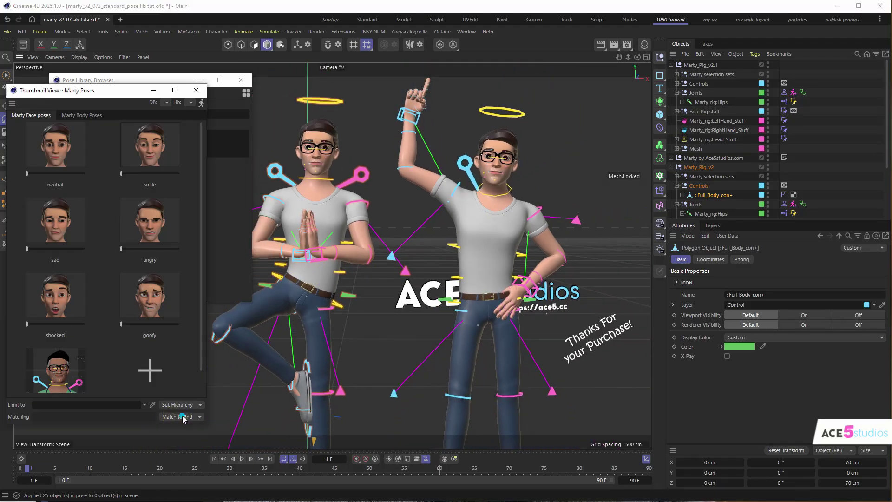
click(184, 417)
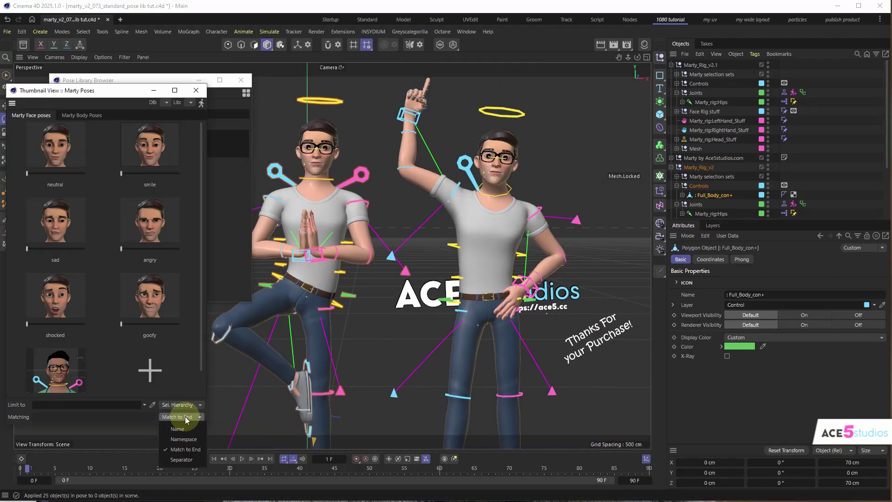
click(186, 417)
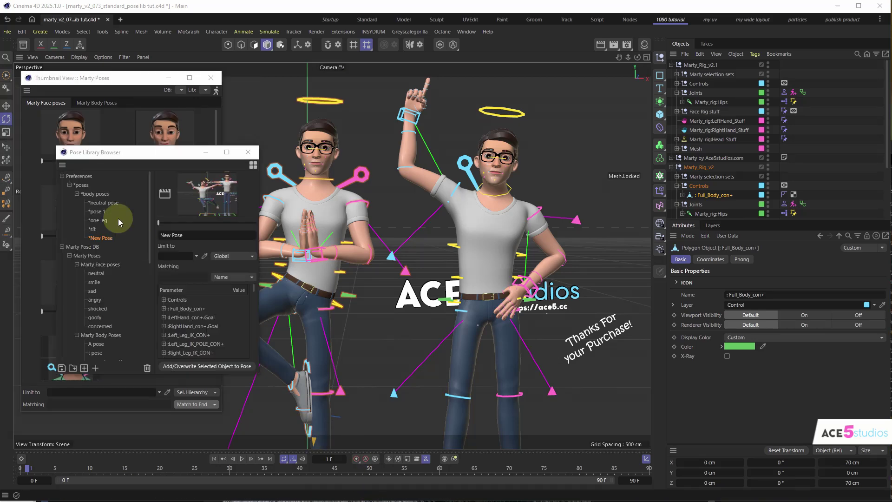
Step: Collapse the Marty Pose DB and Ace5 branches, then centre the pose library and thumbnail windows
click(66, 175)
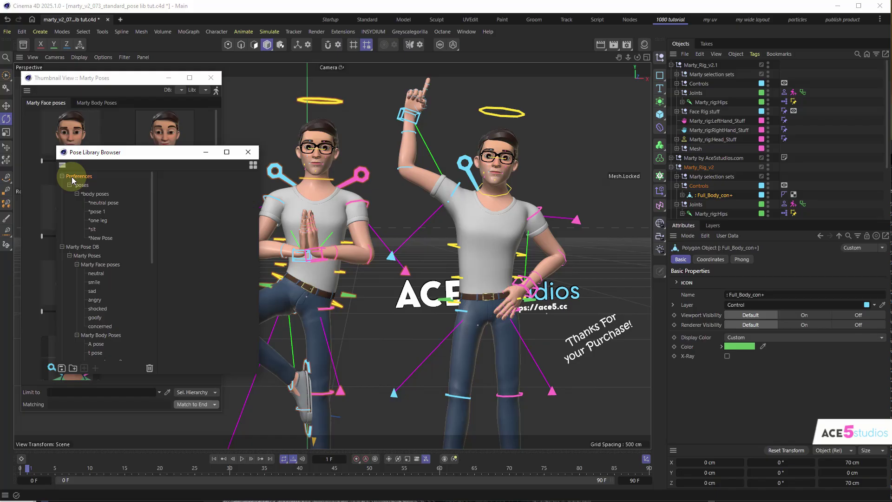
click(62, 246)
click(63, 264)
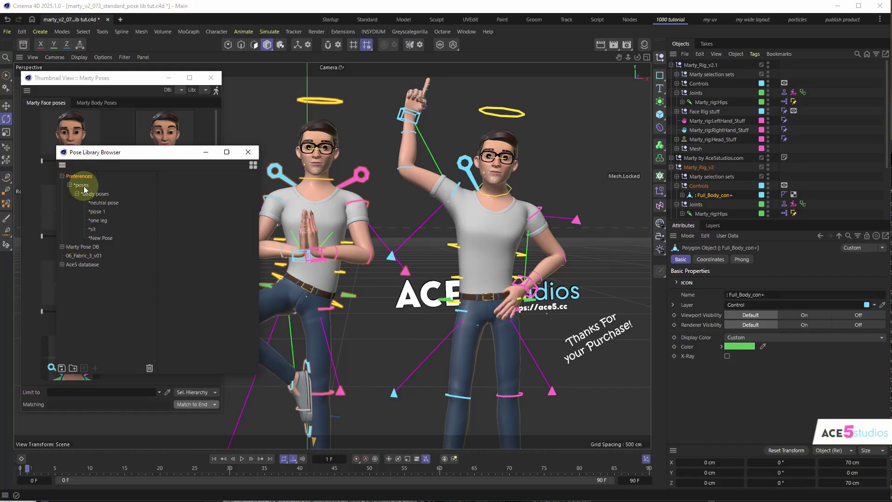
click(69, 247)
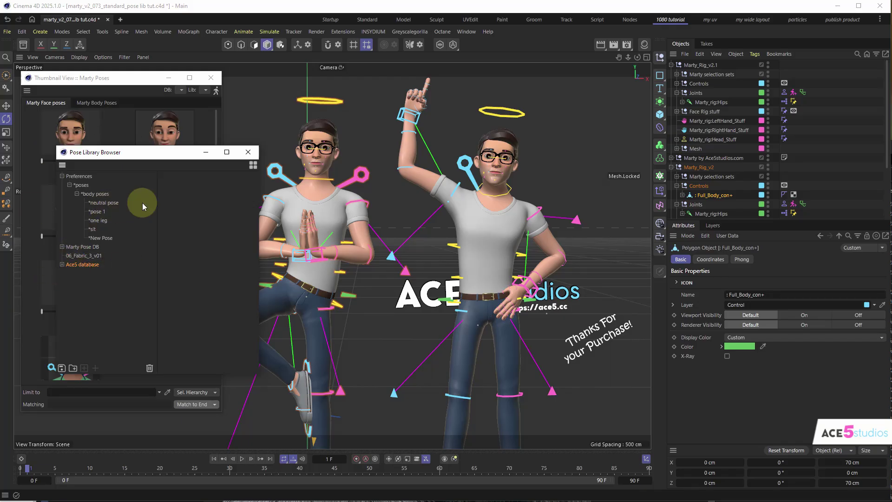
drag(134, 155, 281, 218)
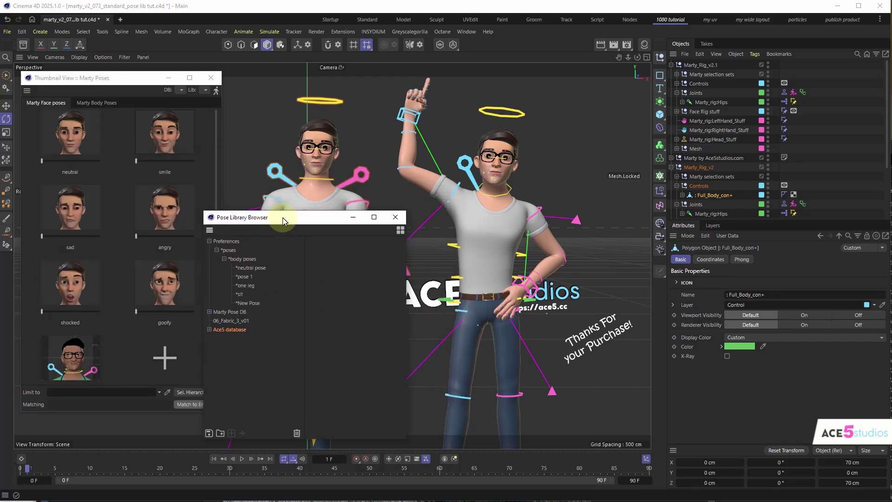
drag(115, 79, 401, 104)
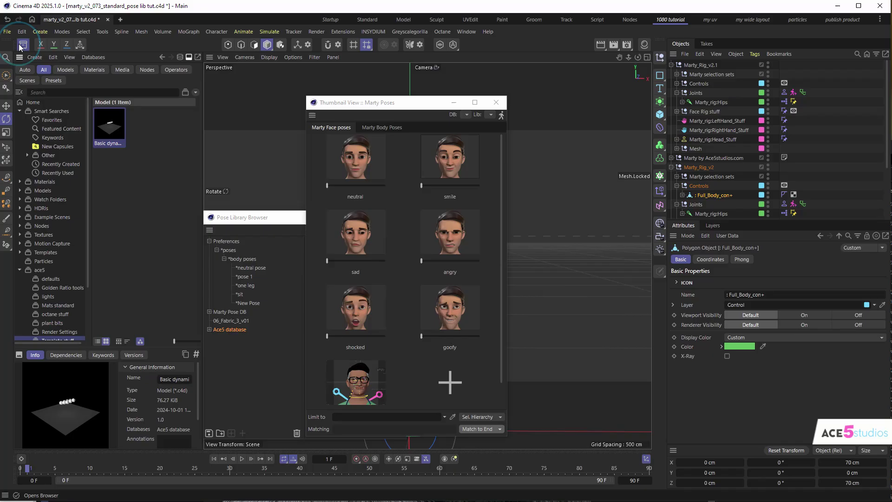
Step: In the Asset Browser's Databases options, start adding a new database folder
click(97, 60)
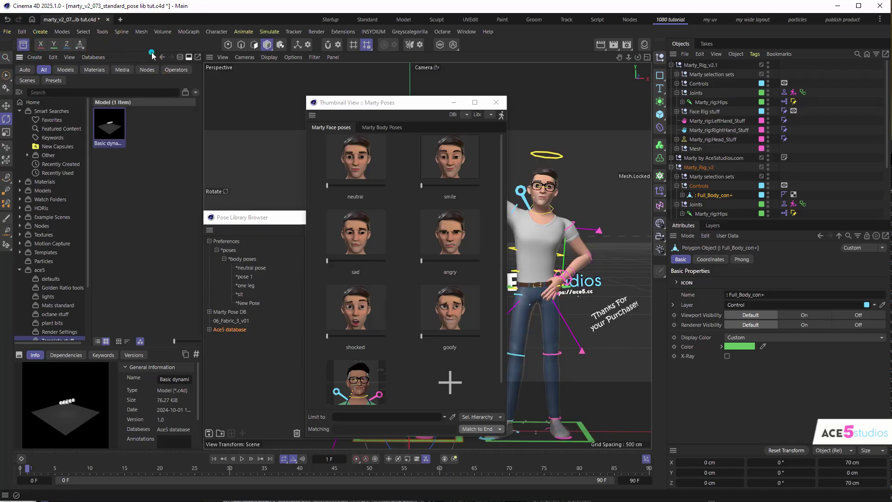
click(180, 58)
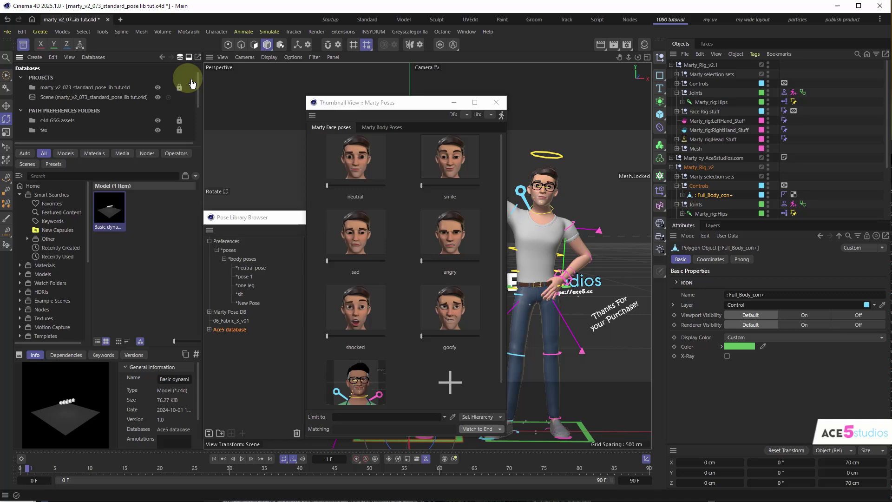
click(180, 57)
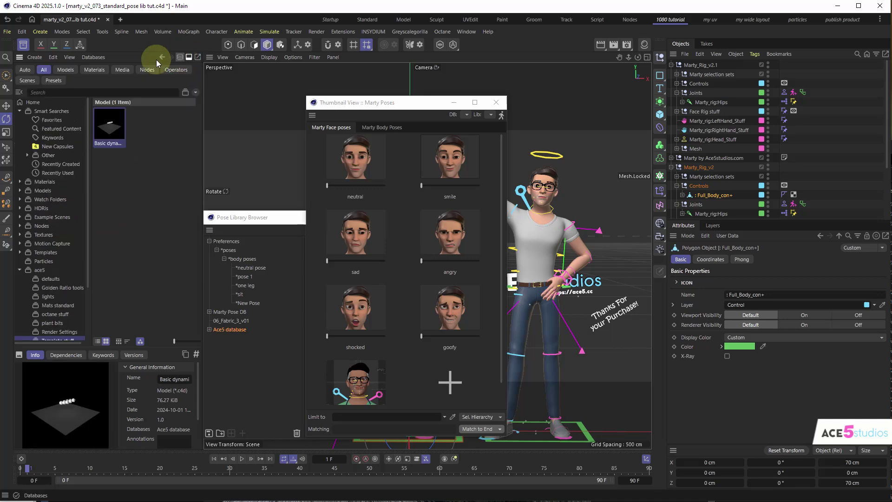
click(88, 58)
click(120, 114)
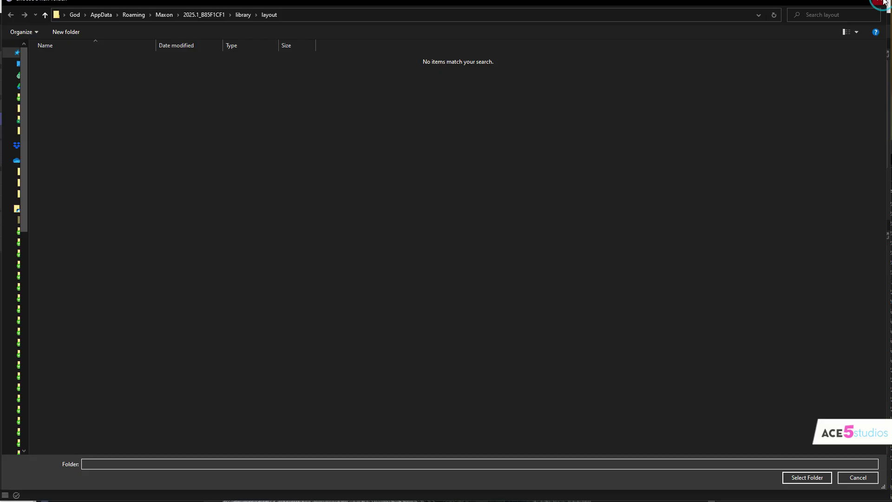
Step: Close the 'Choose a new folder' dialog without selecting any folder
click(879, 1)
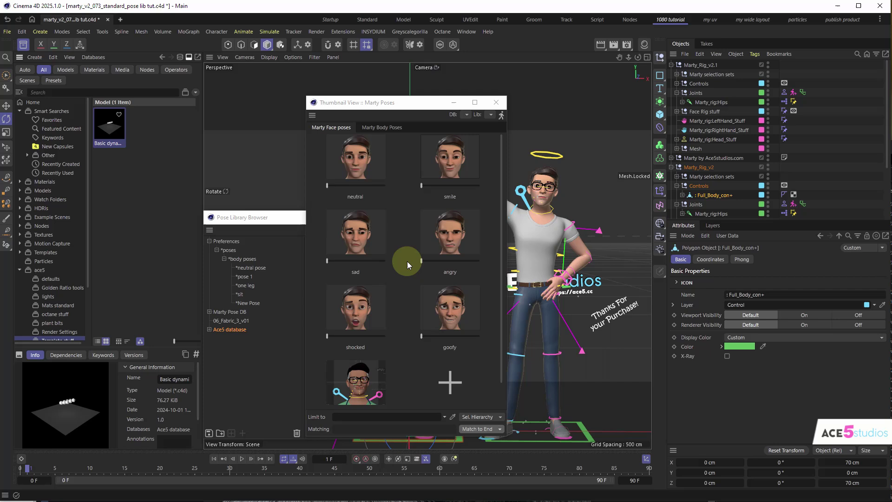
Step: Close the Pose Library Browser and reopen it from Character > Manager, collapsing Marty Pose DB
click(230, 312)
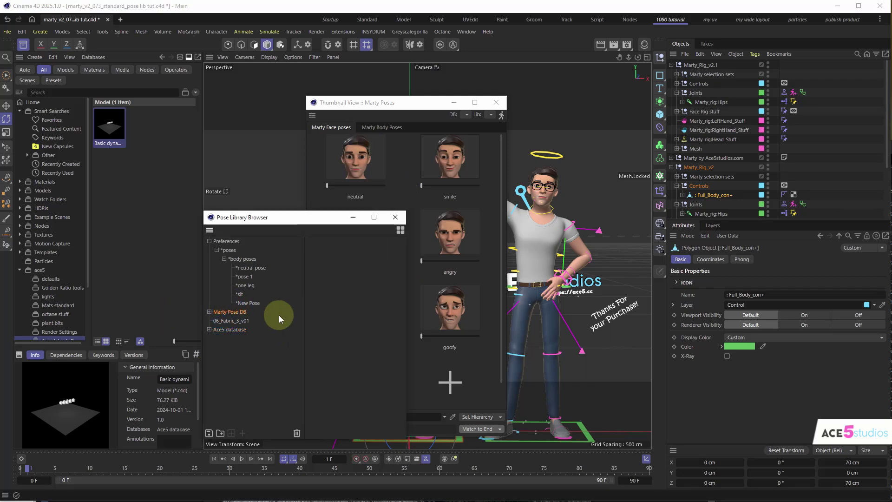
click(395, 217)
click(222, 32)
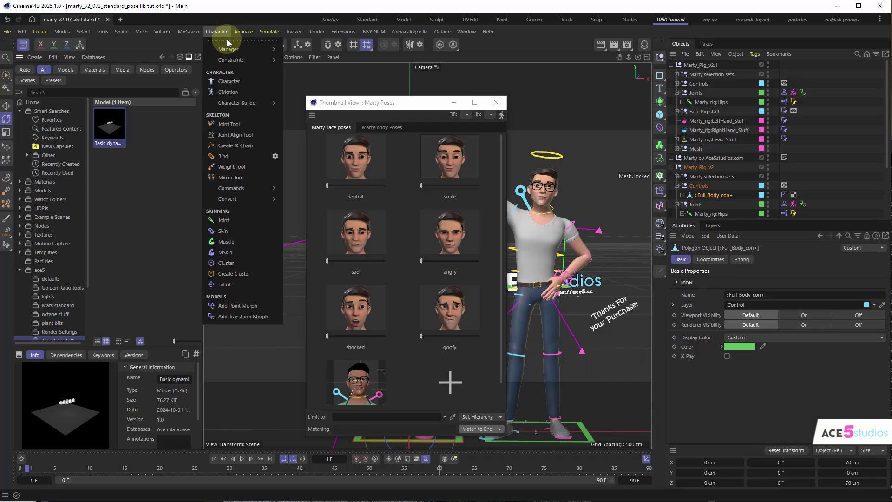
mouse_move(237, 48)
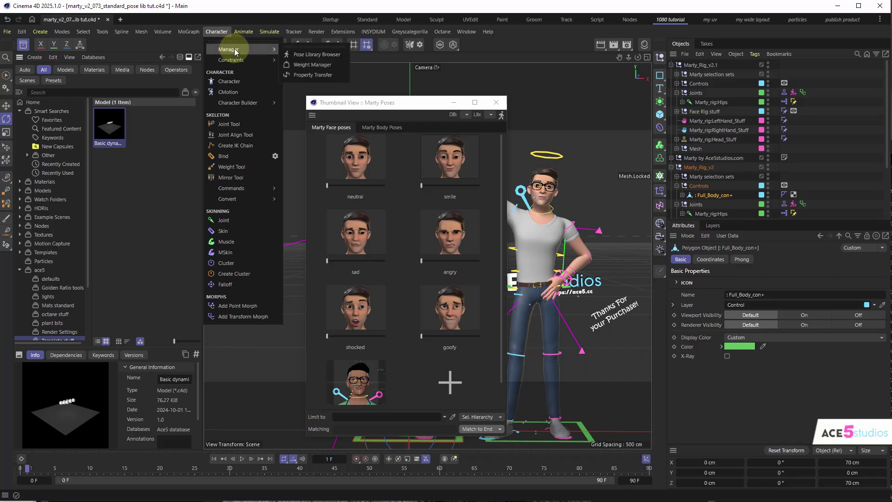
click(326, 56)
click(331, 140)
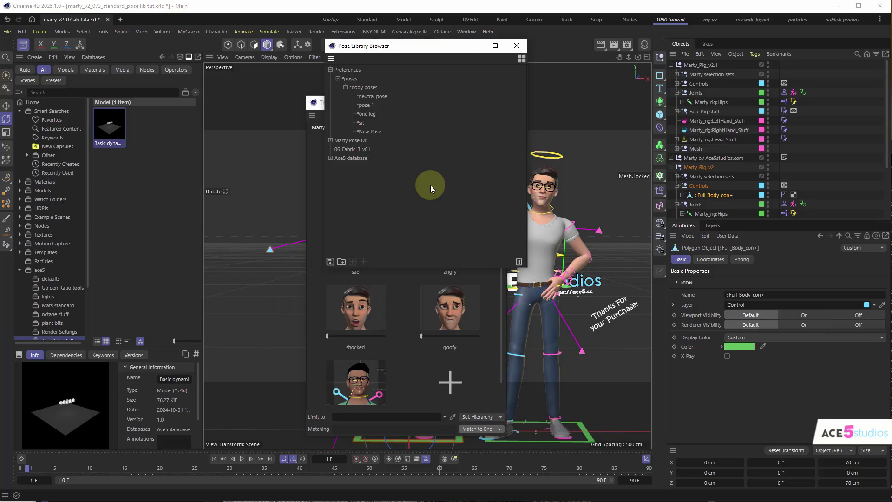
Step: Select the neutral body pose and save all pose libraries
click(374, 96)
click(359, 90)
click(365, 97)
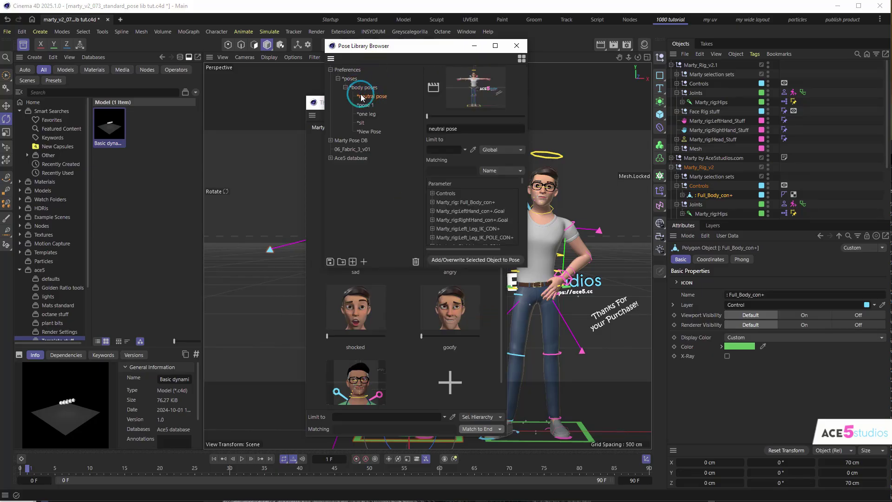
click(330, 262)
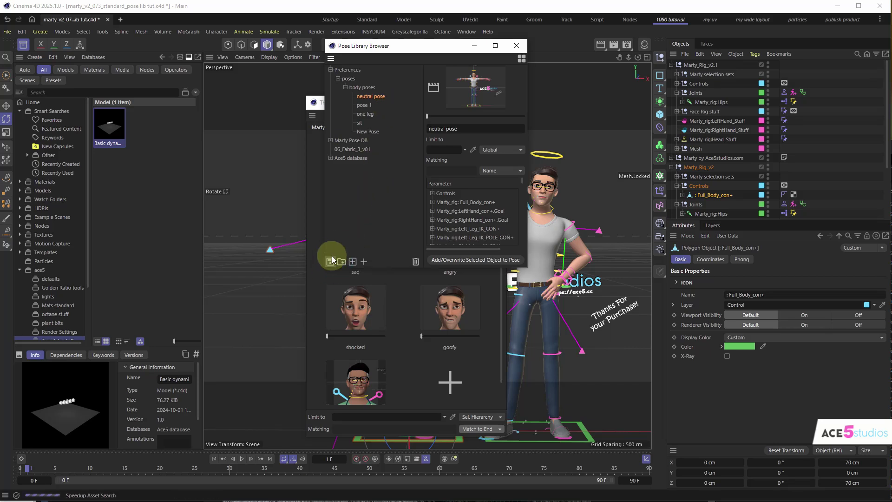